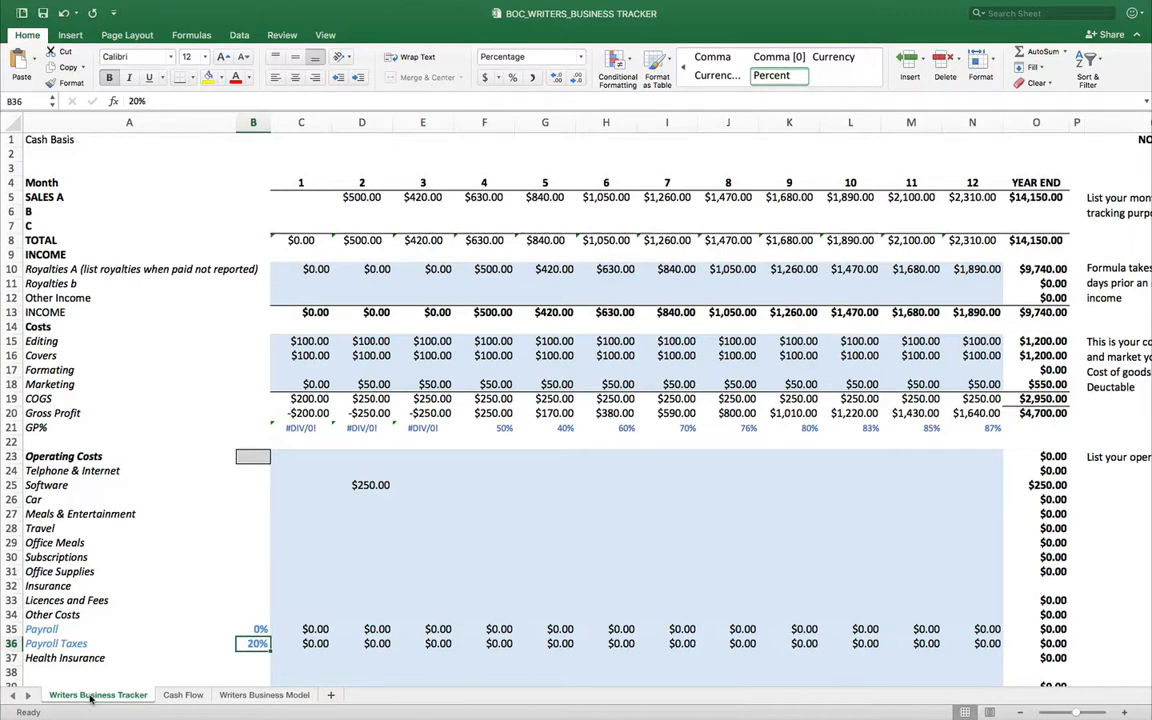
- View the Cash Flow chart sheet and switch to the Writers Business Model sheet
click(183, 694)
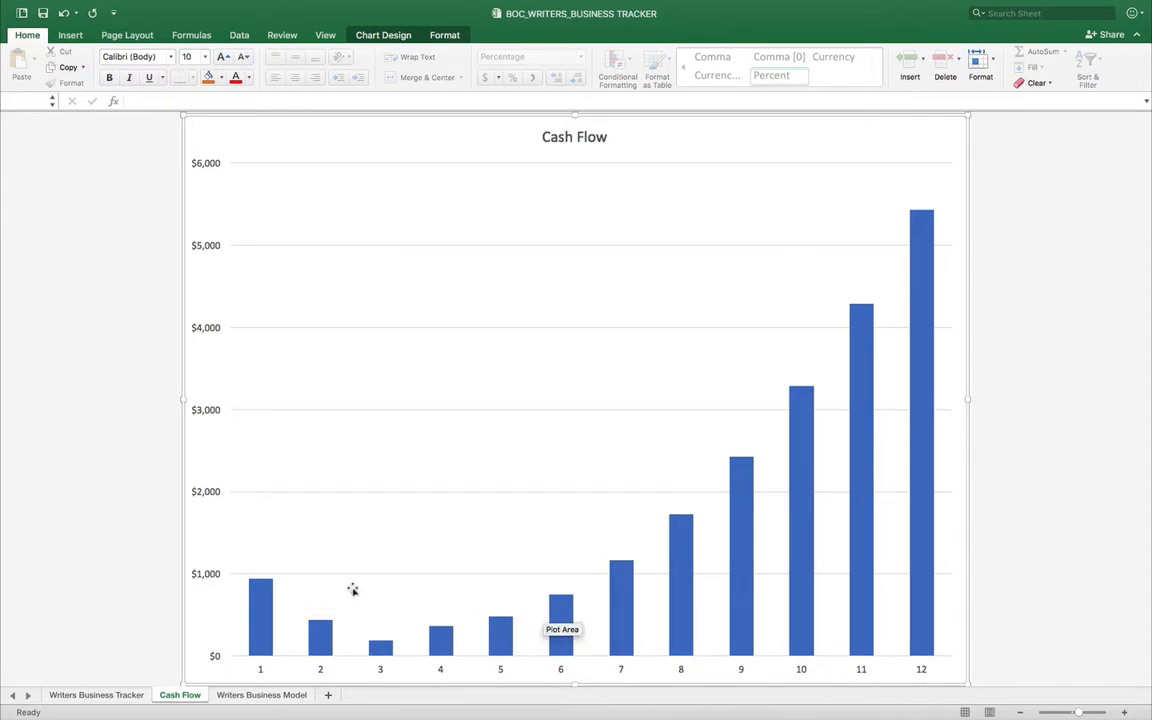
click(257, 695)
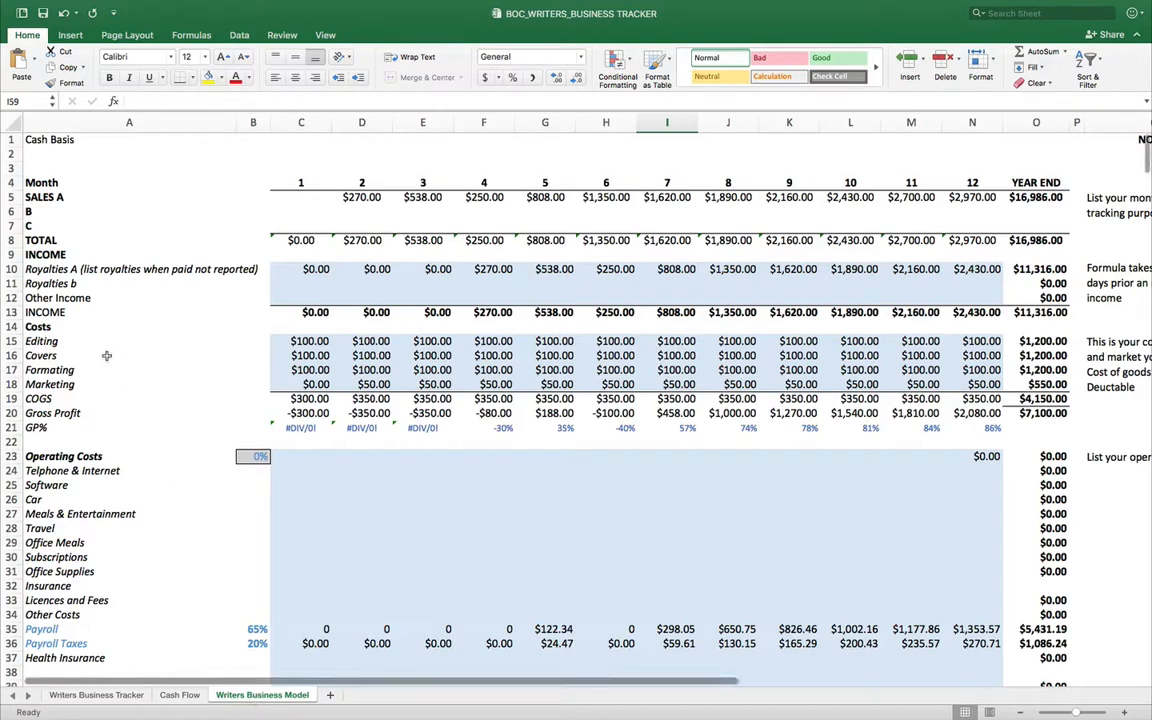
- Clear the planned Sales A amounts for months 3, 5, 7, 9 and 11 on the Writers Business Model sheet
click(424, 198)
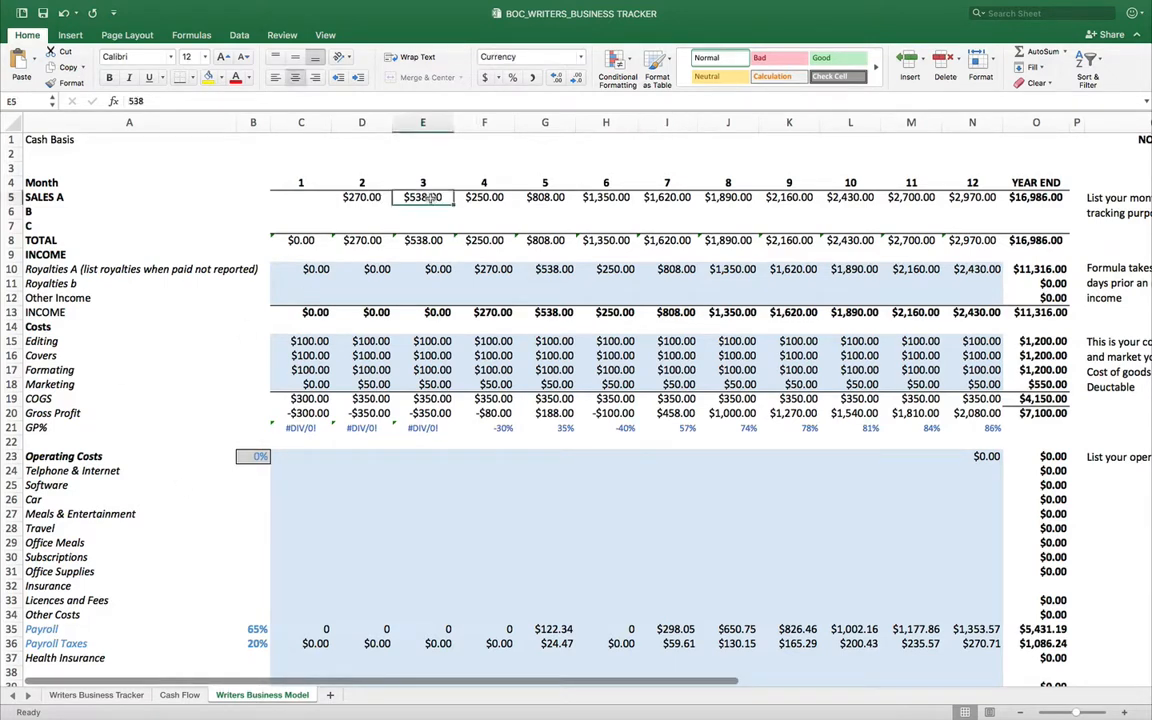
key(Delete)
click(545, 198)
key(Delete)
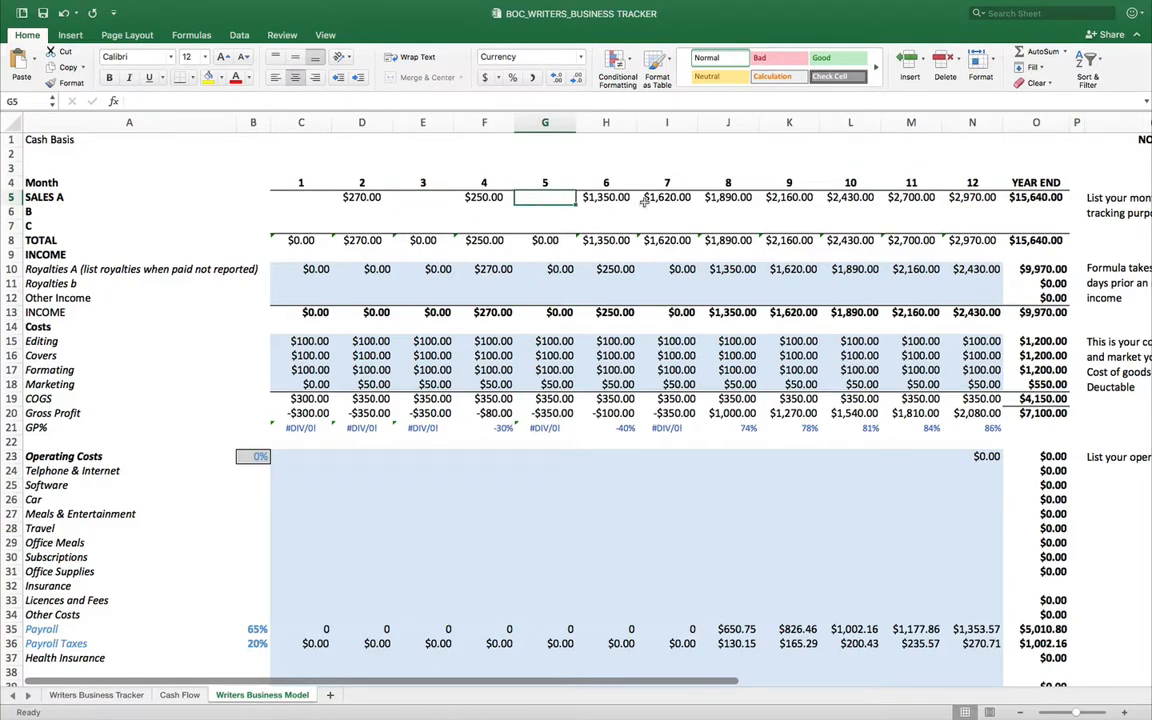
click(660, 198)
key(Delete)
click(785, 198)
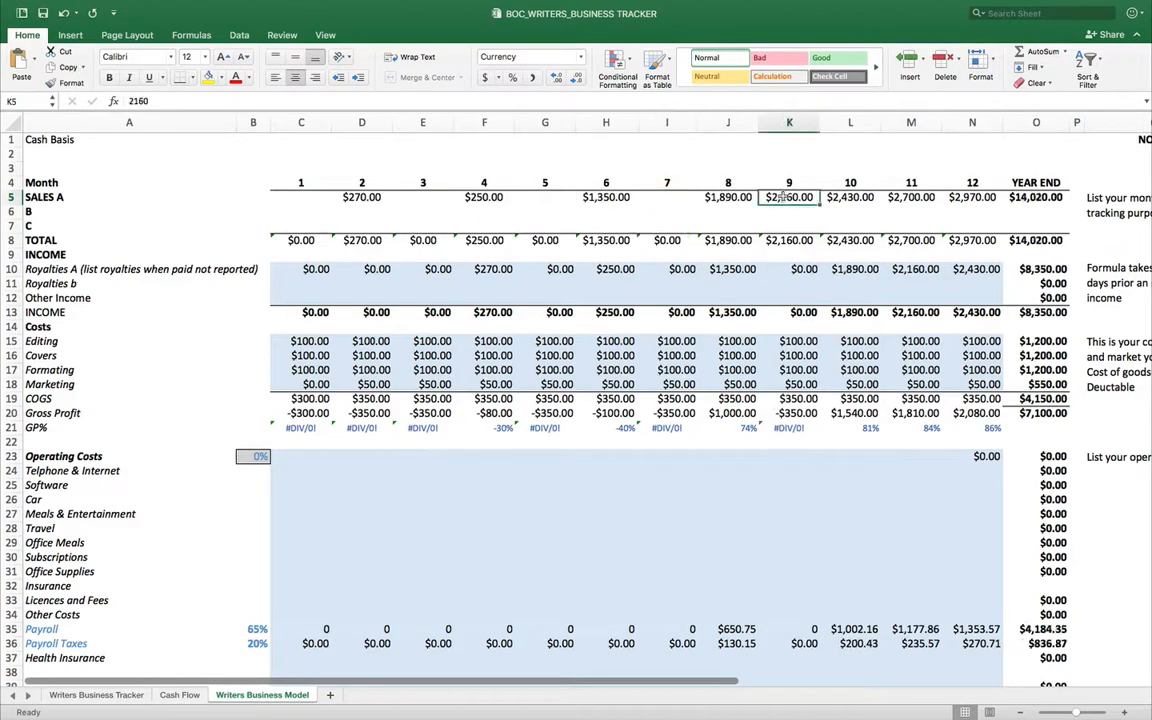
key(Delete)
click(897, 197)
key(Delete)
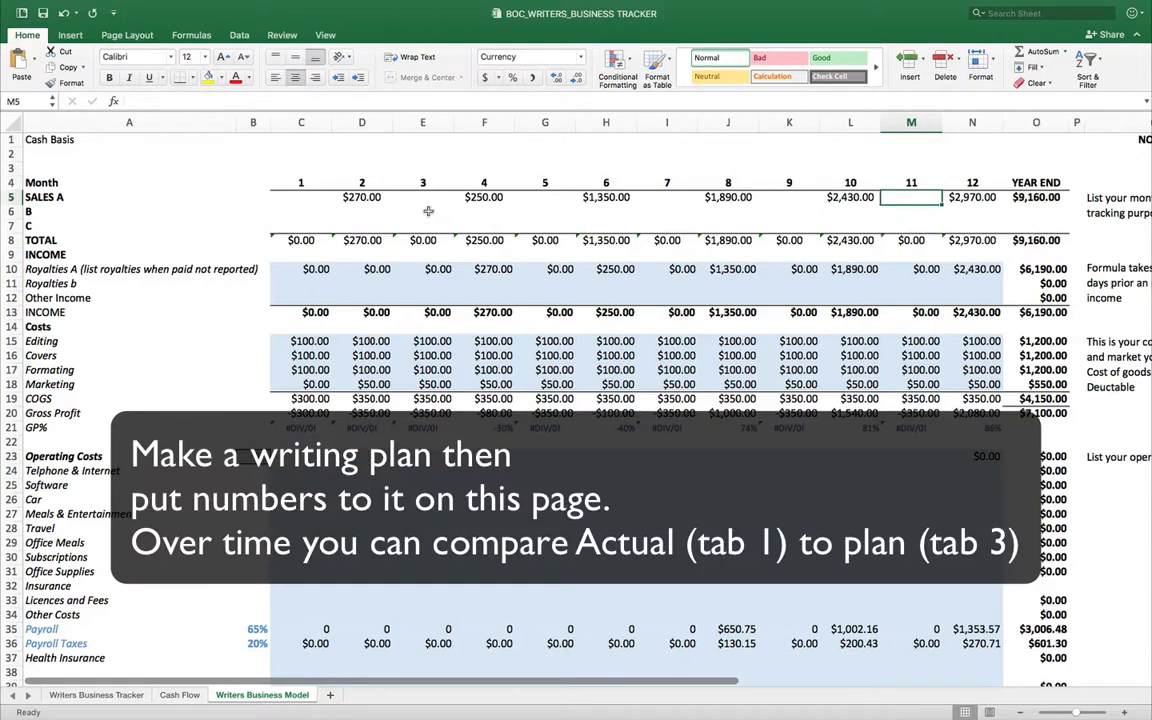
- Set the planned Sales A amount for month 4 to 500
click(476, 198)
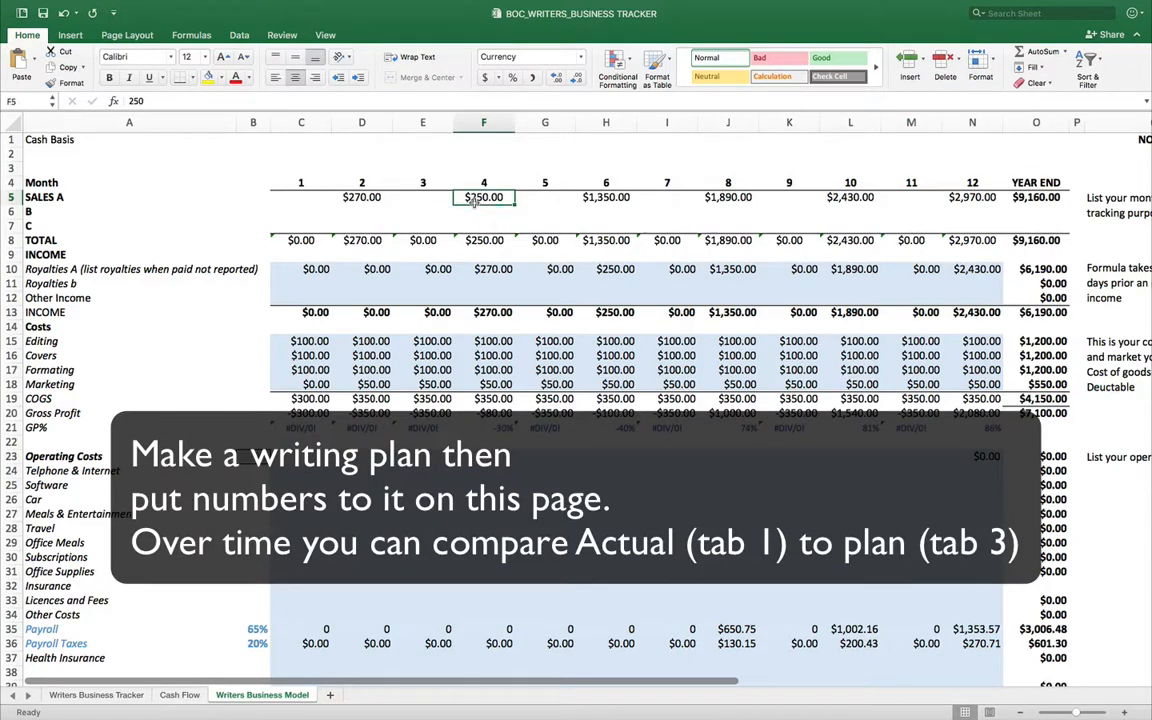
text(500)
key(Return)
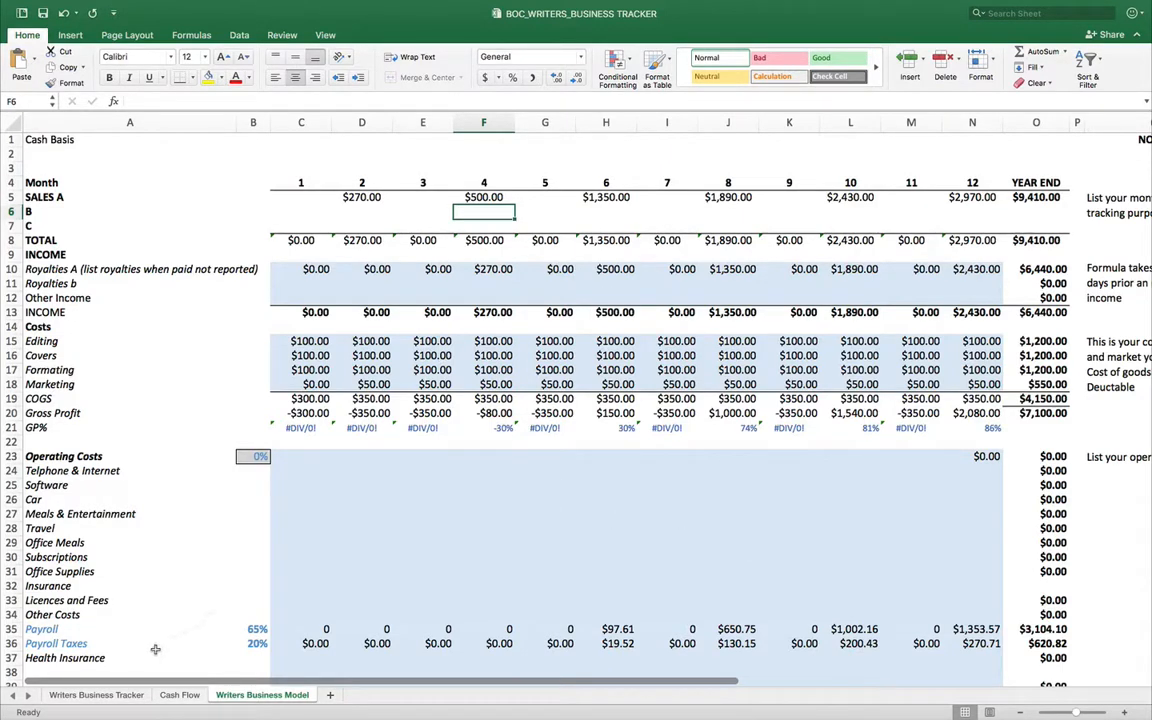
- On the Writers Business Tracker sheet, set the Sales A amount for month 2 to 500
click(97, 695)
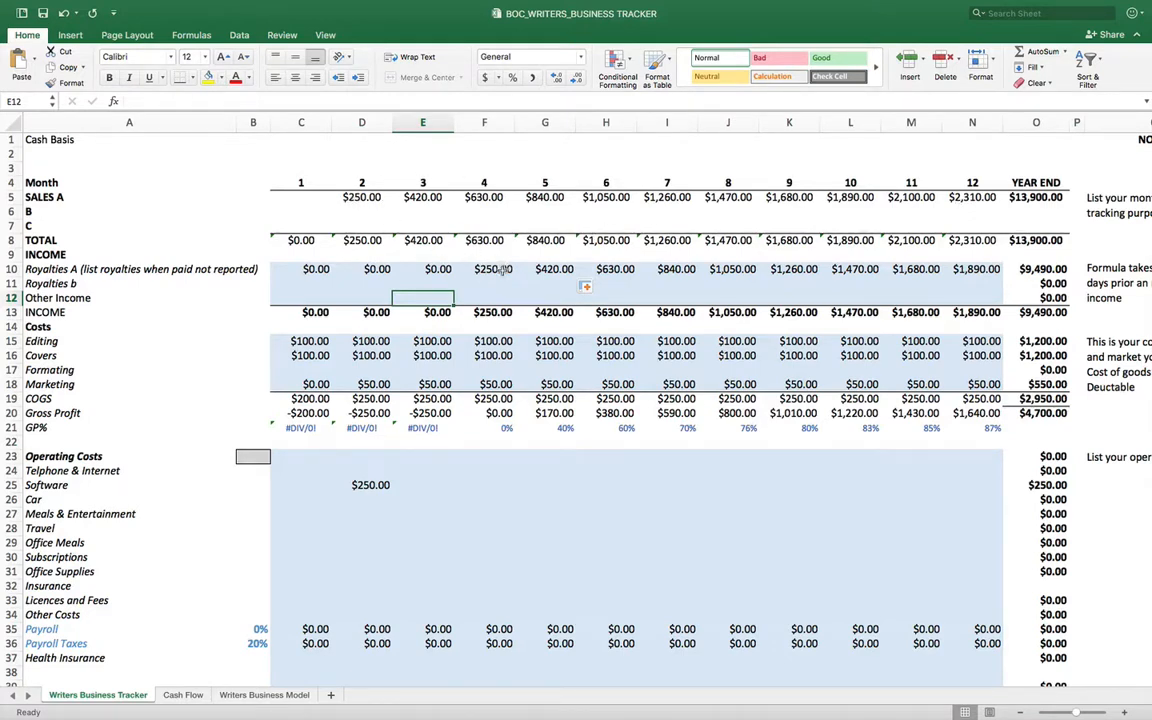
click(361, 197)
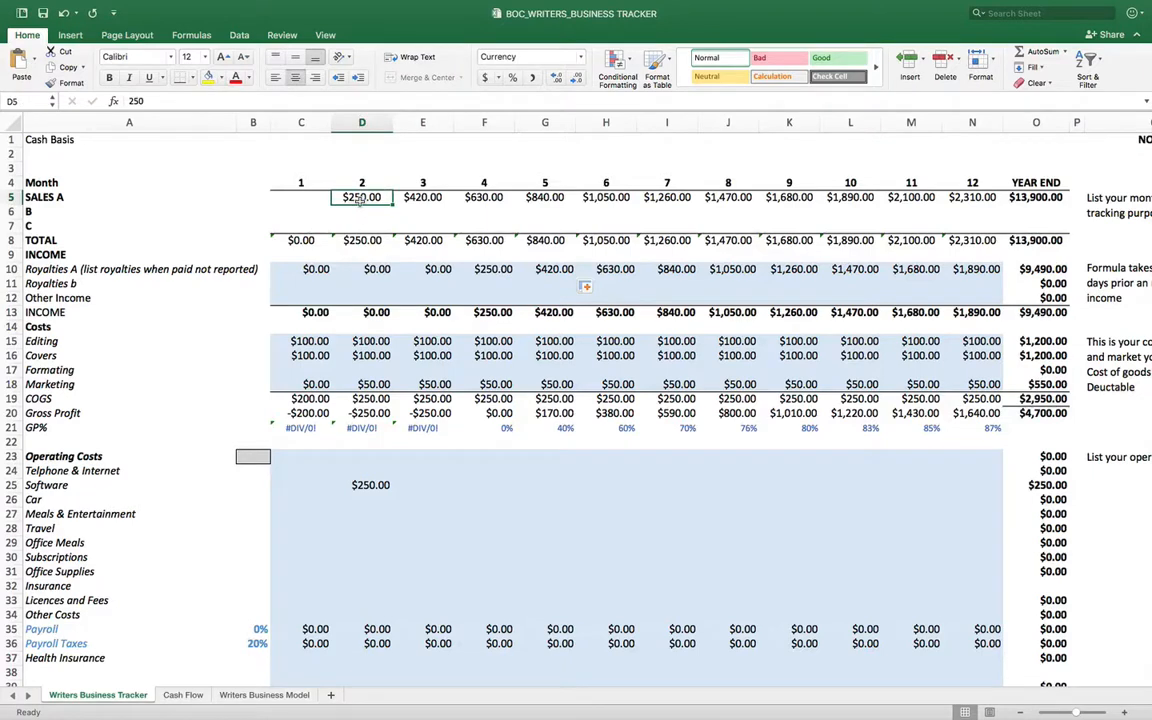
text(500)
key(Return)
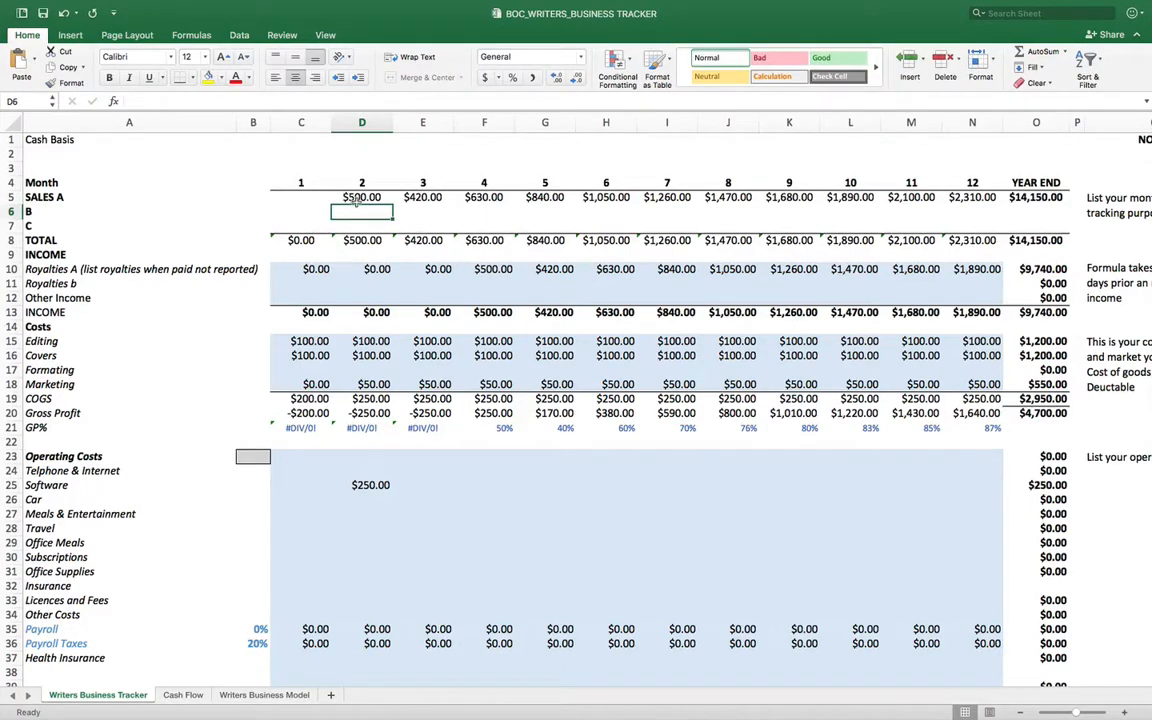
- Replace the month 4 Royalties A formula with 300, and set the month 2 Sales A amount to 300 as well
click(479, 269)
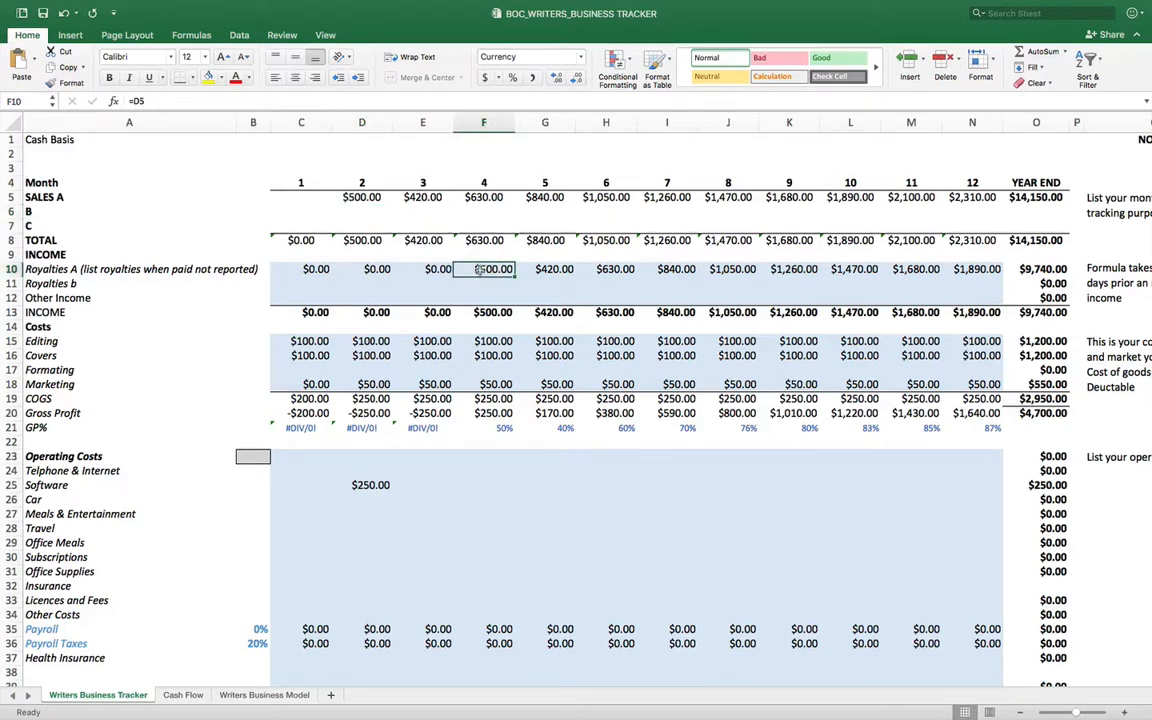
text(300)
key(Return)
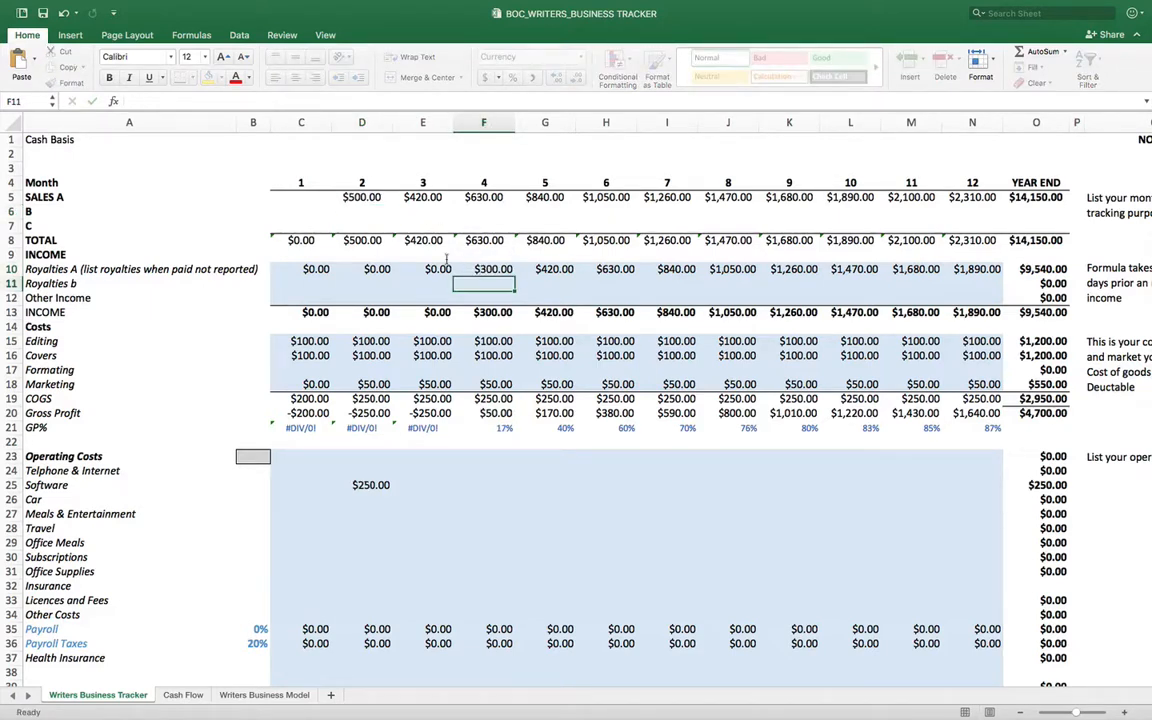
click(356, 197)
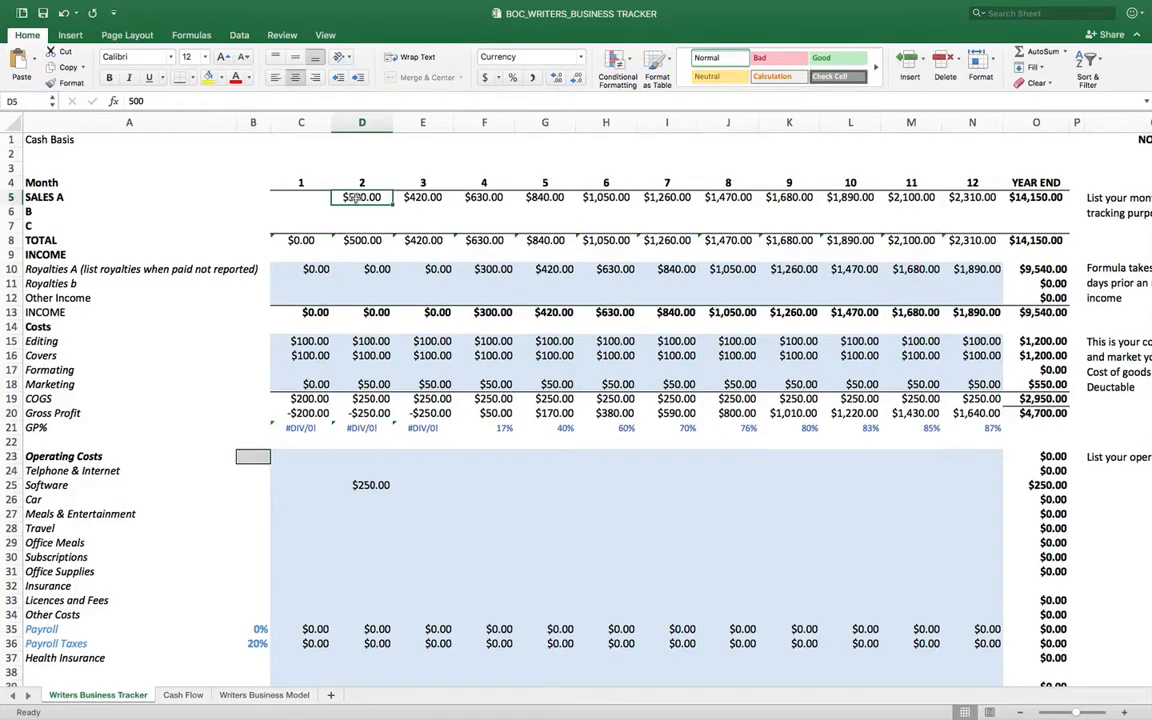
text(300)
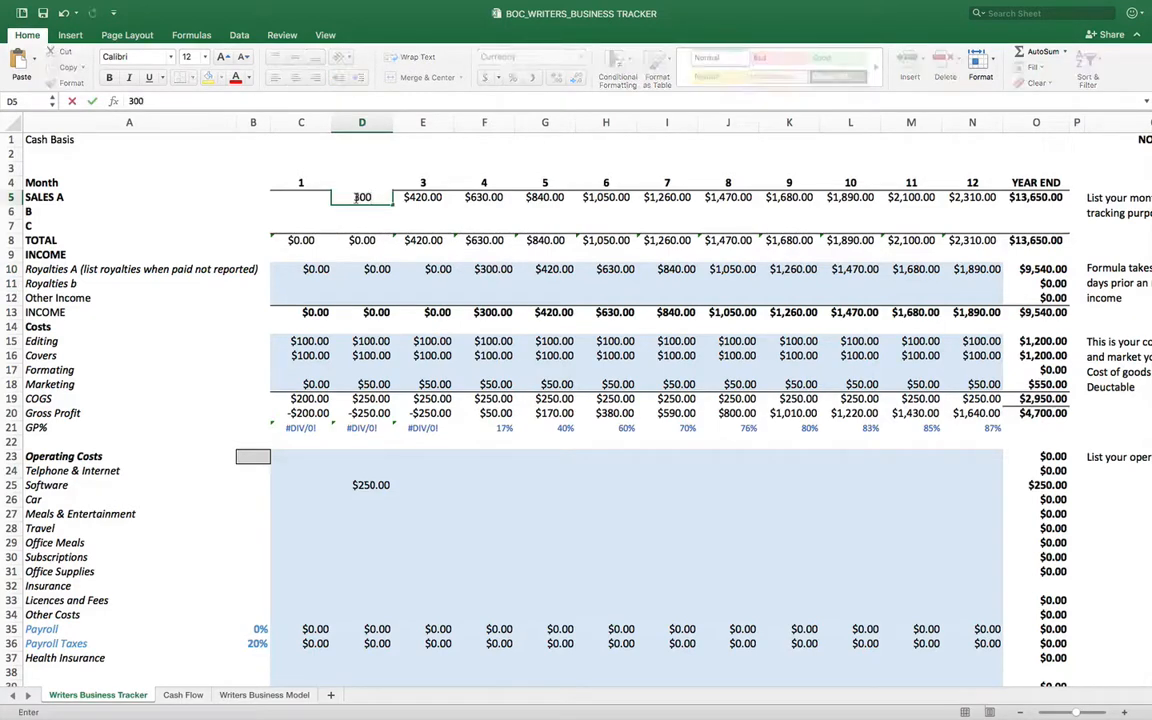
key(Return)
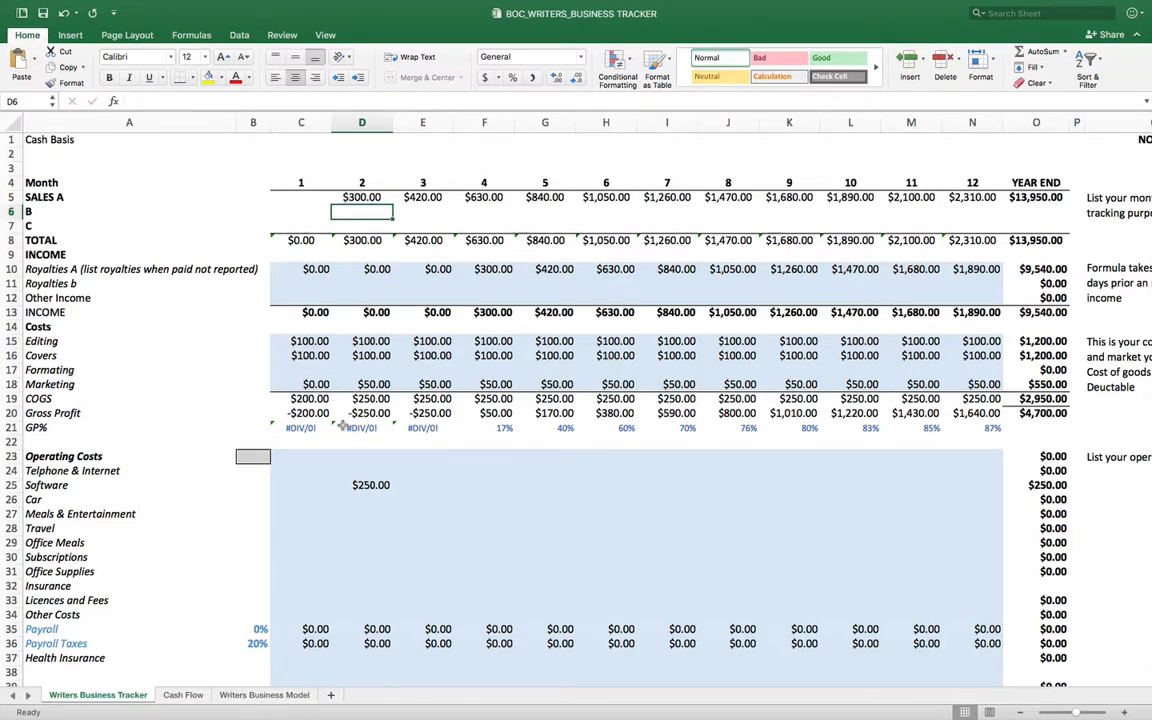
- Examine the month 2 Software expense and the Operating Costs section down to net operating profit after tax
click(369, 486)
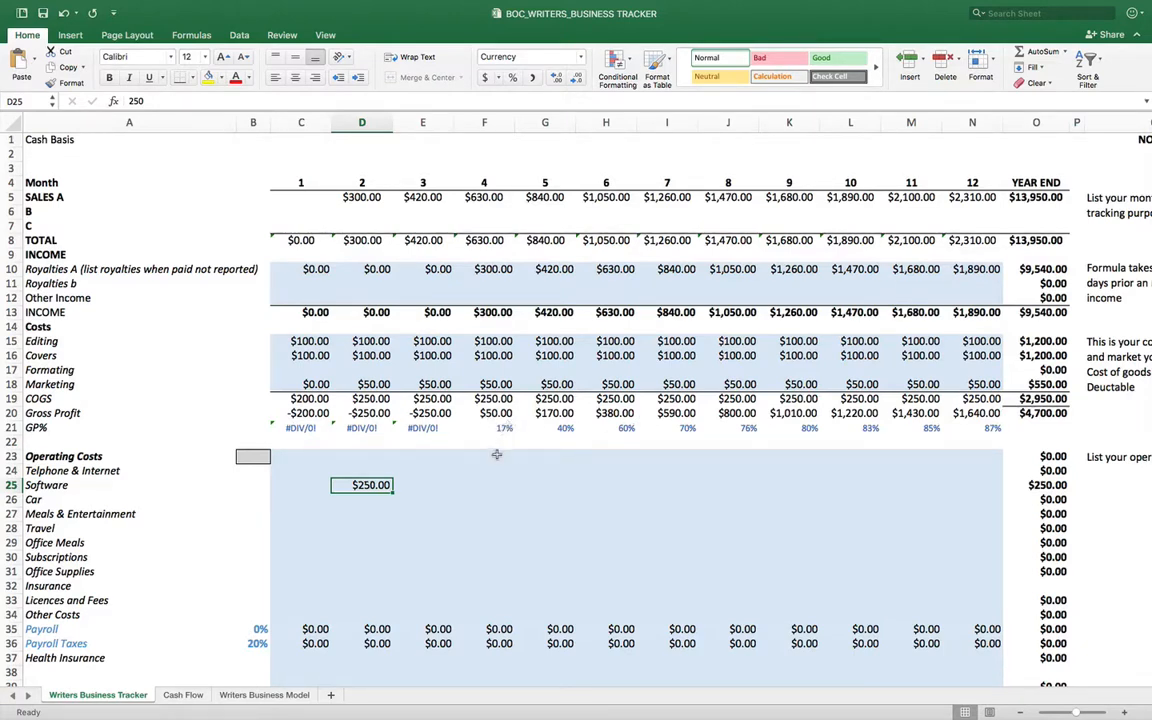
scroll(496, 464, down, 2)
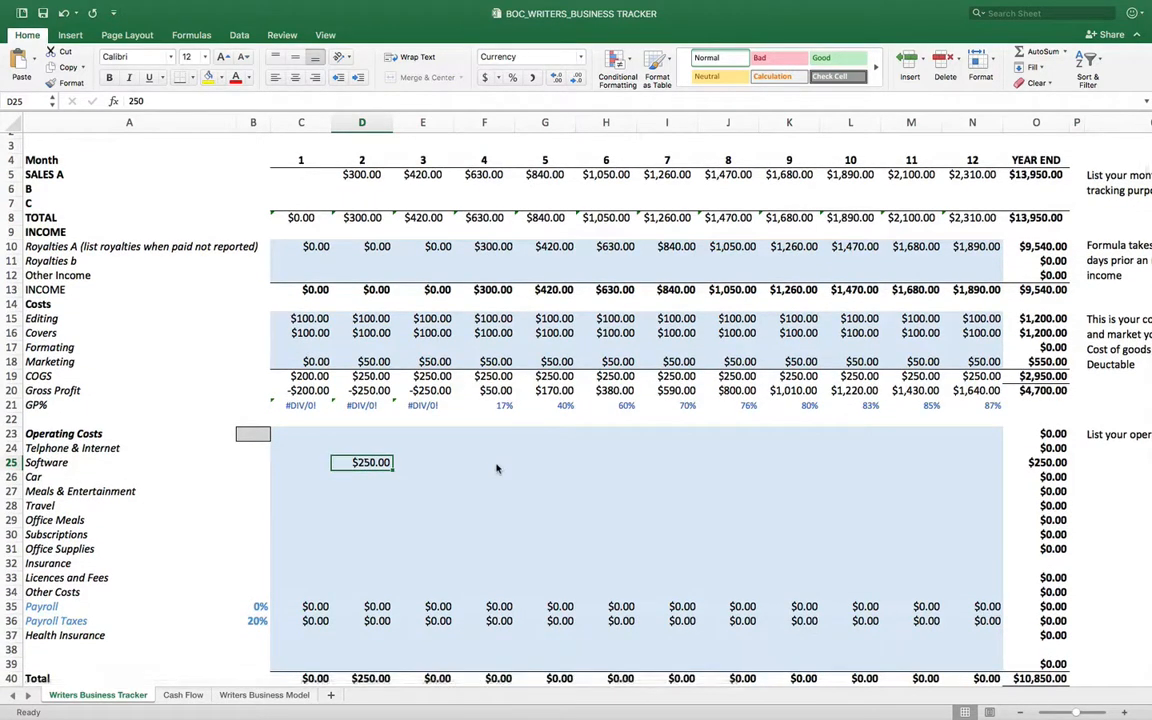
scroll(496, 468, down, 4)
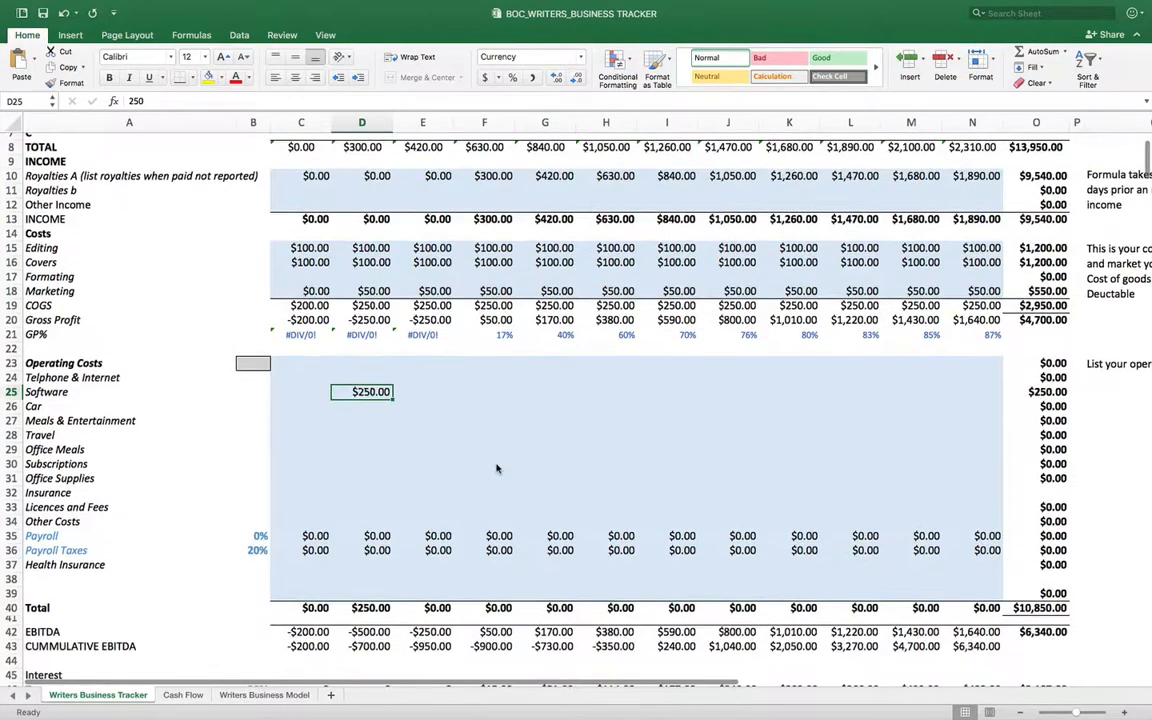
scroll(496, 468, down, 2)
scroll(496, 468, down, 1)
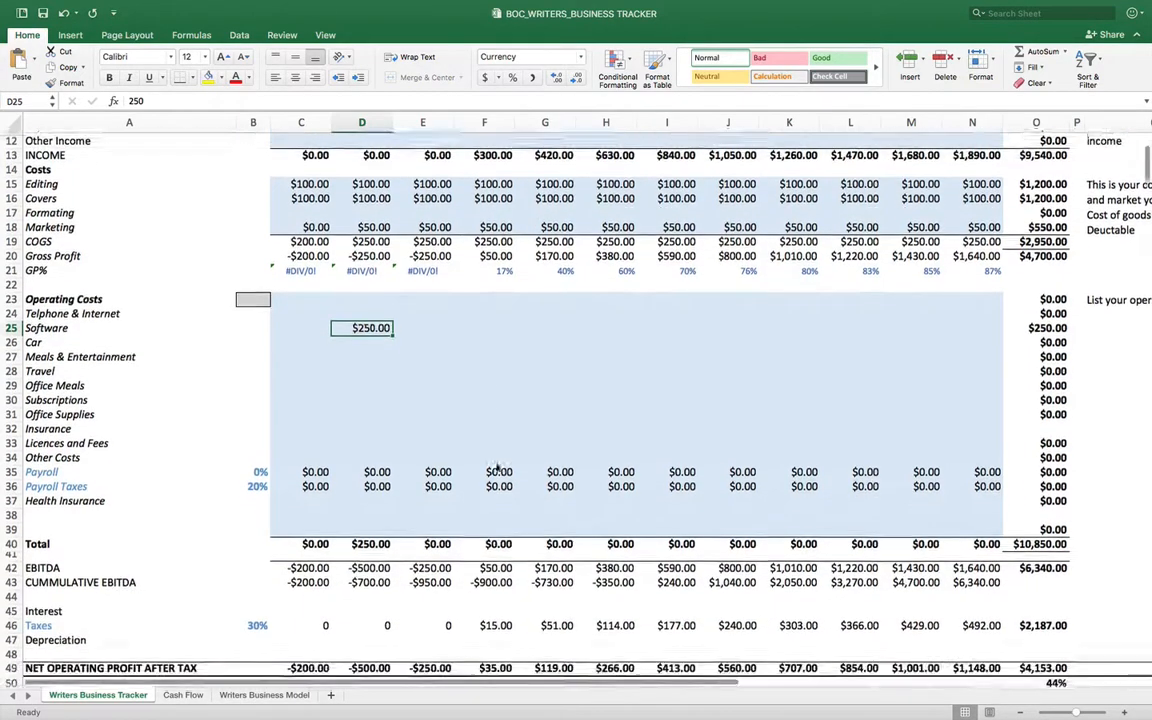
scroll(496, 468, up, 2)
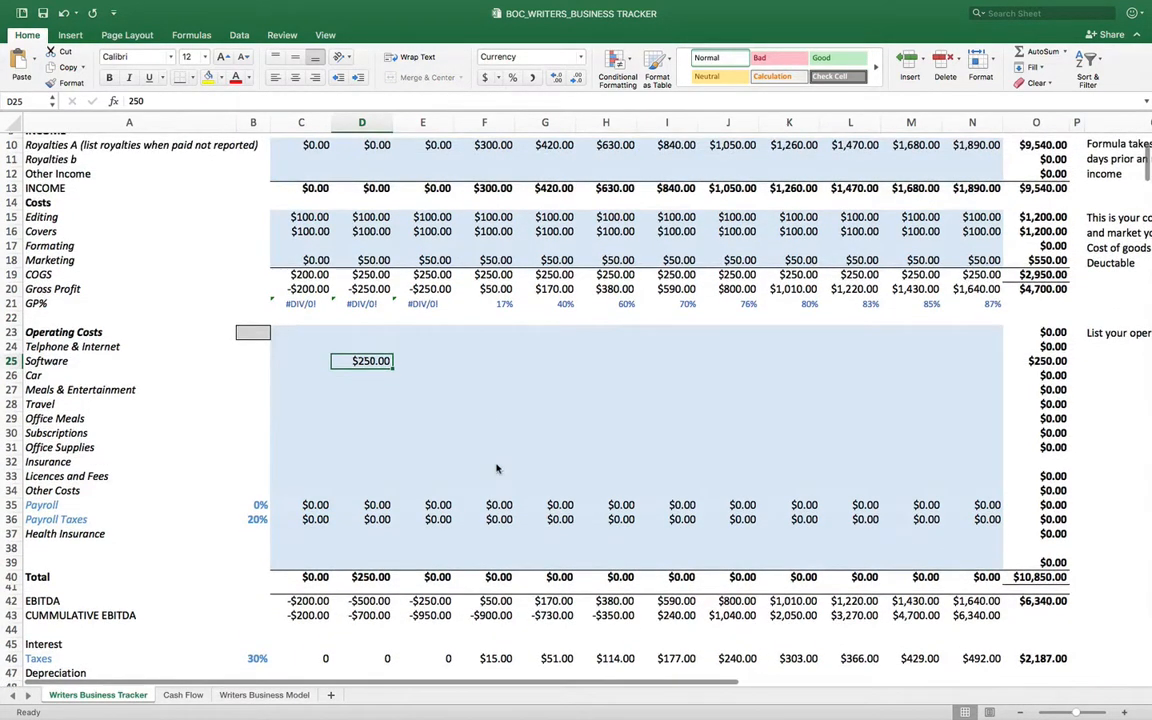
scroll(496, 468, down, 4)
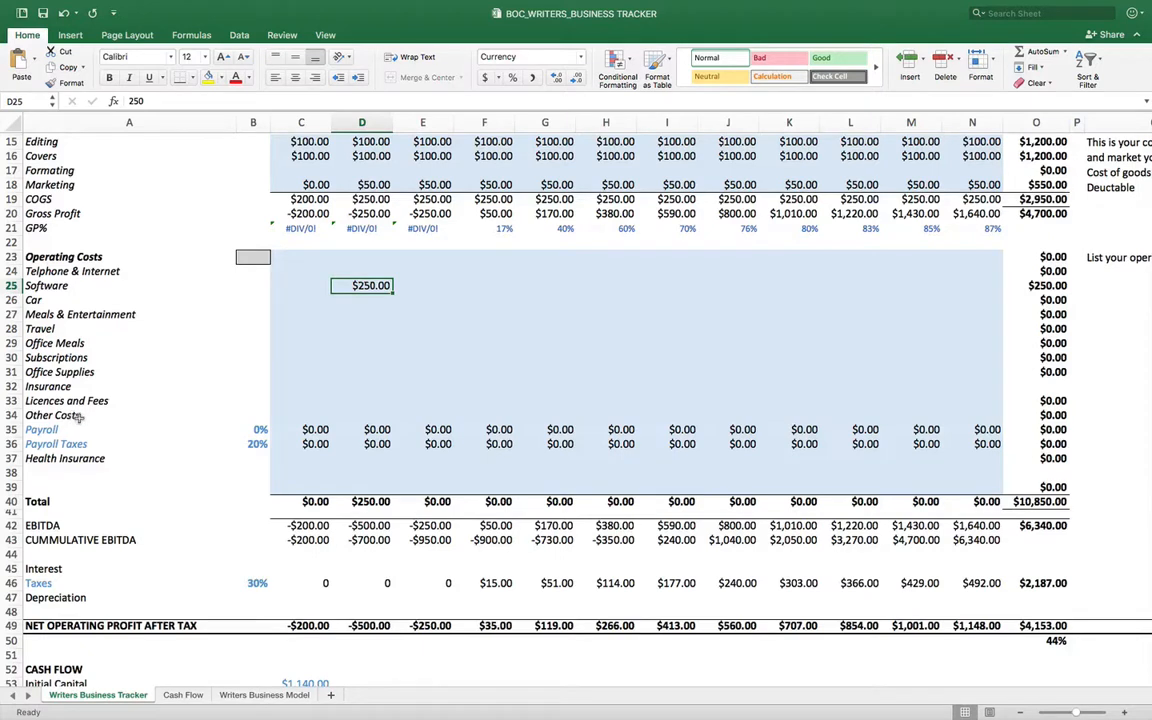
- Rename the Office Meals category under Operating Costs as "stuff"
click(58, 343)
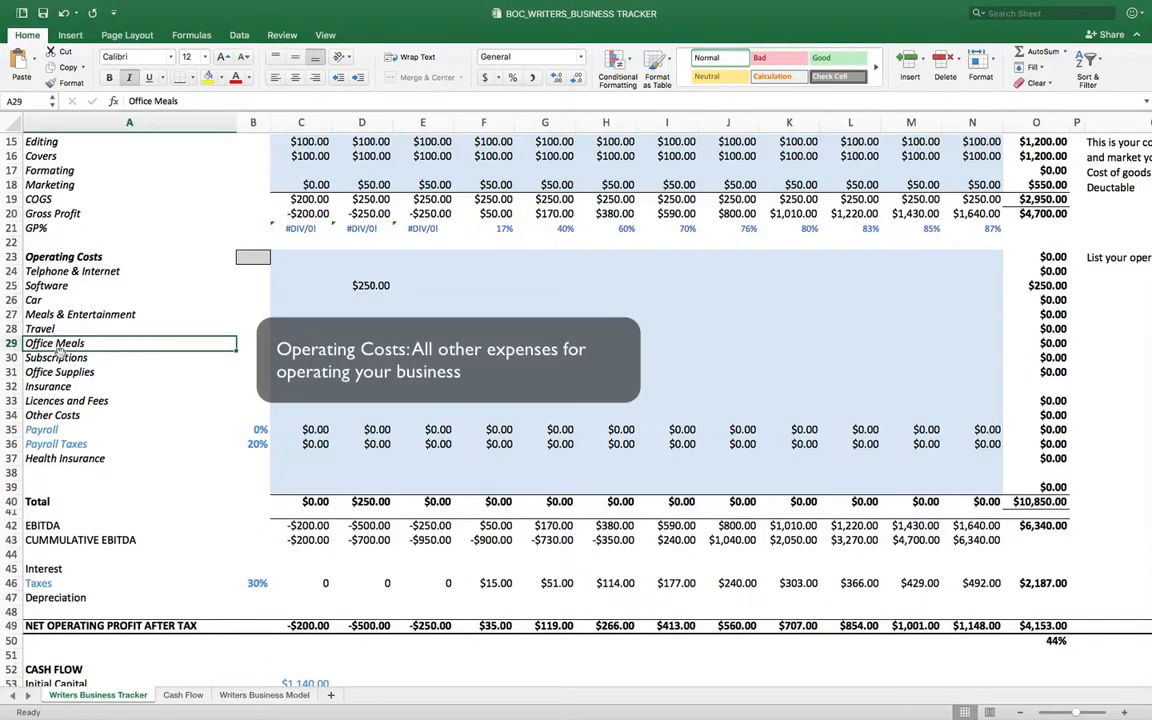
text(stuff)
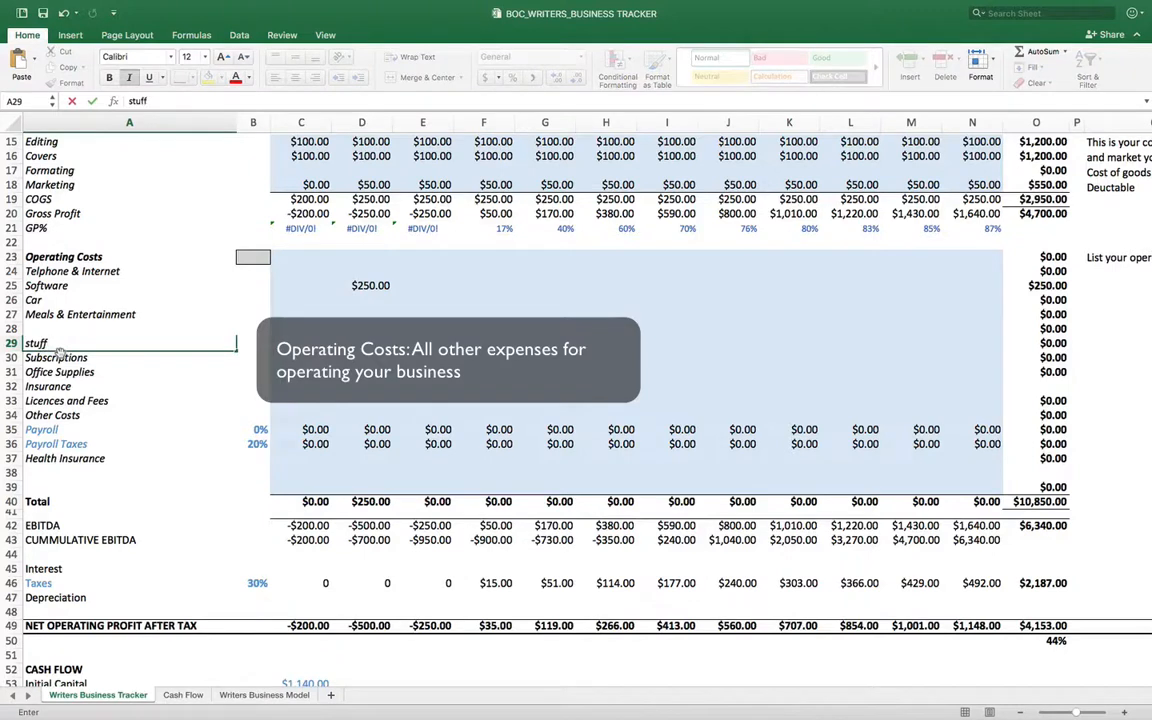
key(Return)
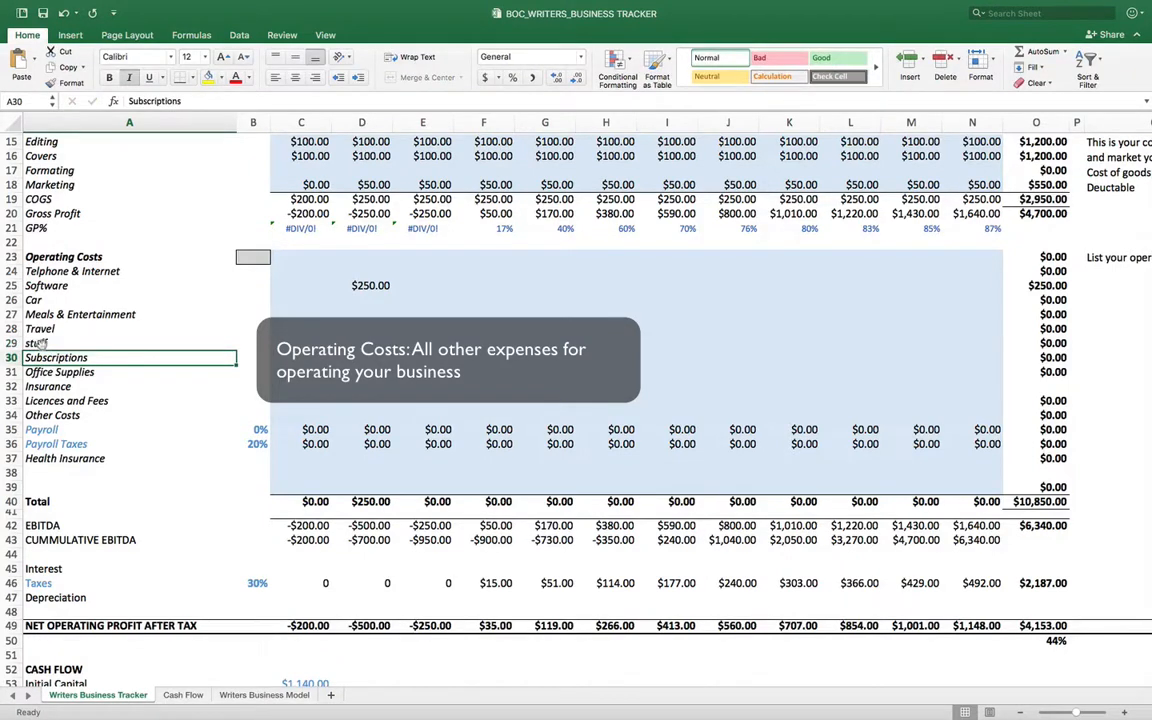
click(42, 343)
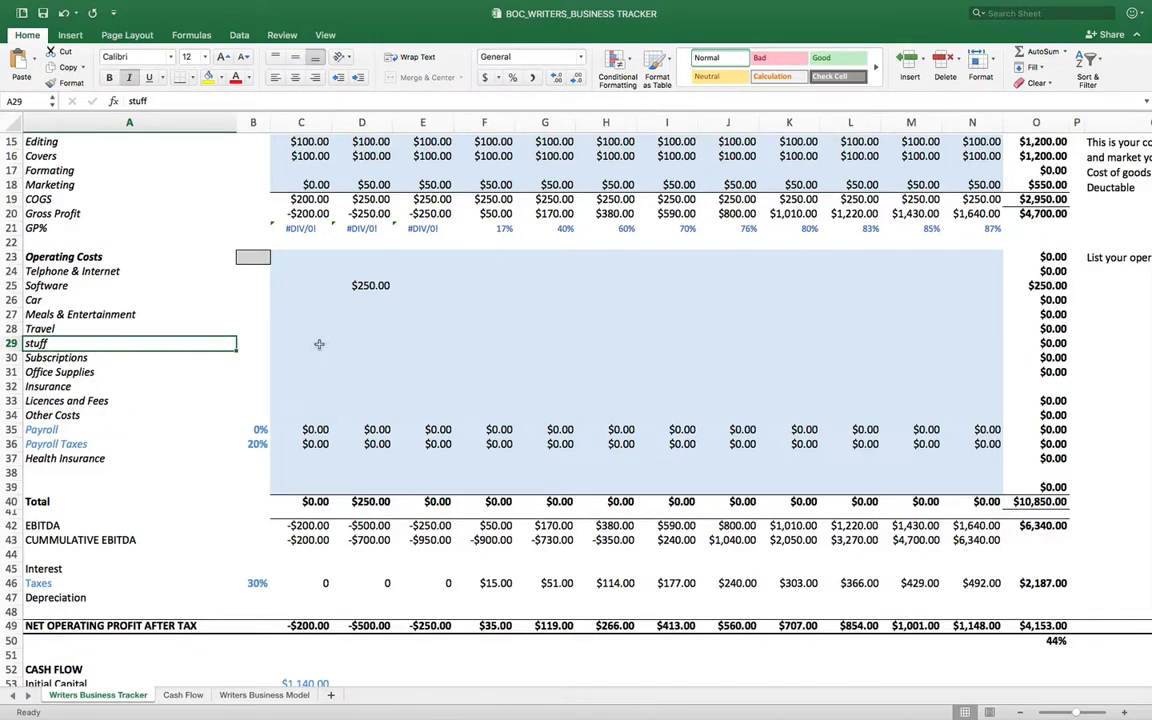
click(292, 275)
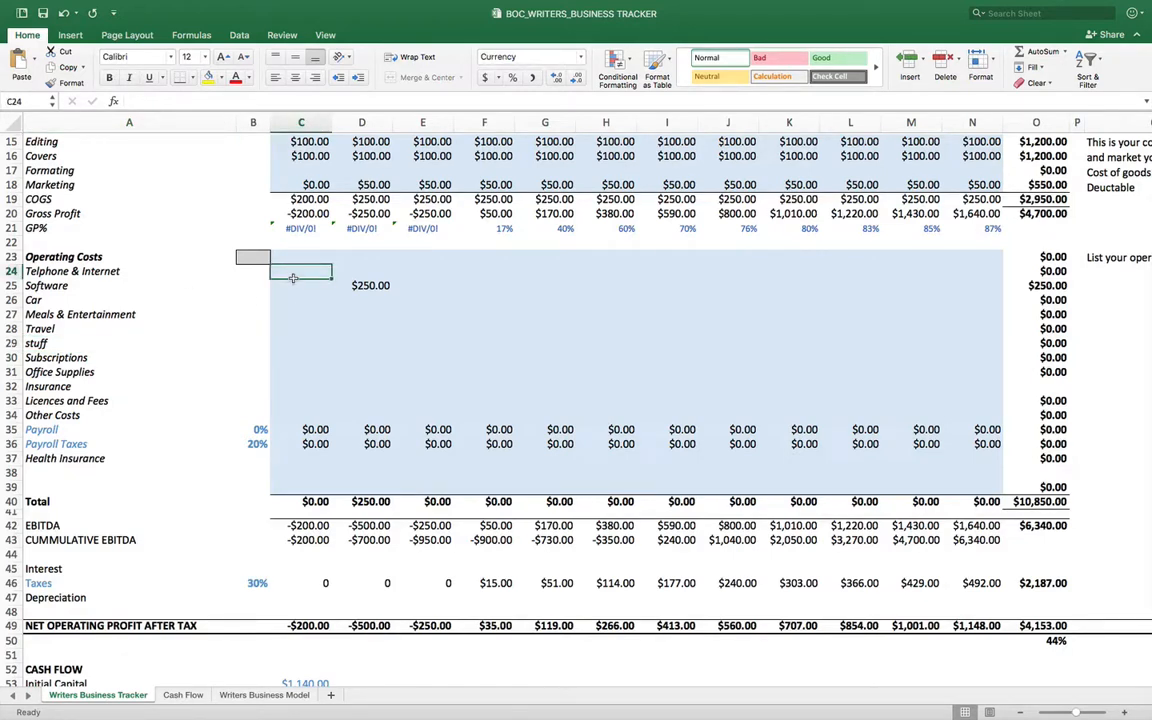
text(10)
key(Tab)
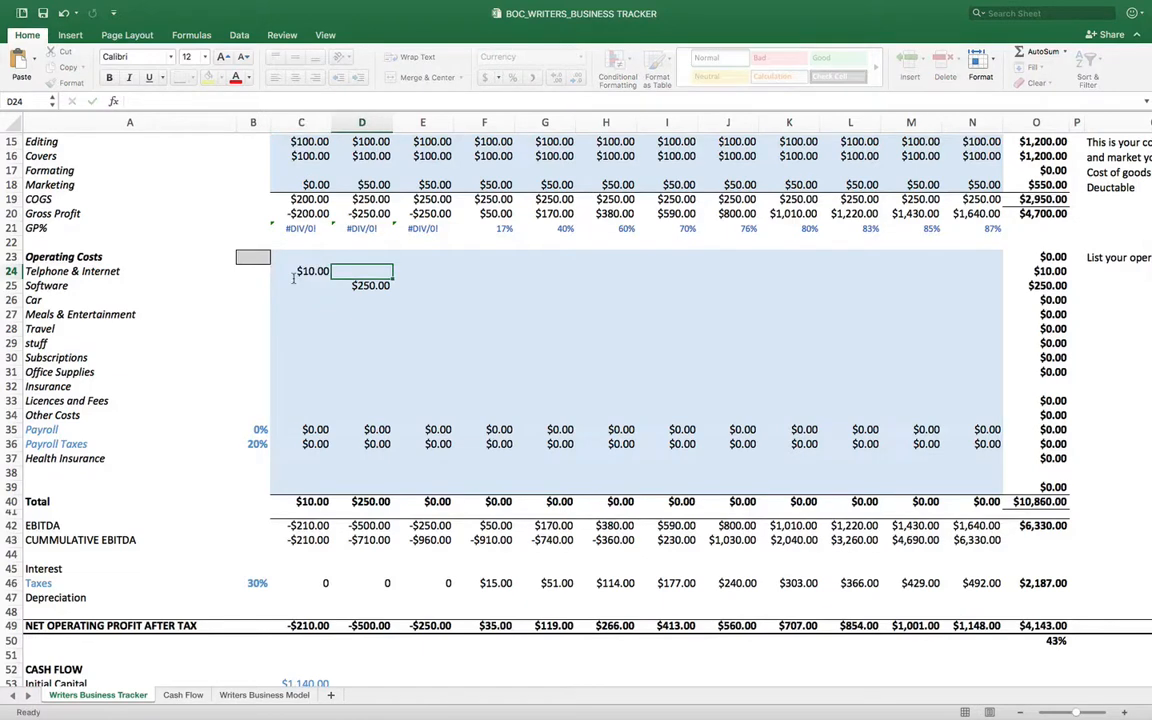
- Set the month 1 Telphone & Internet cost to 100 and fill it across through month 12
click(296, 271)
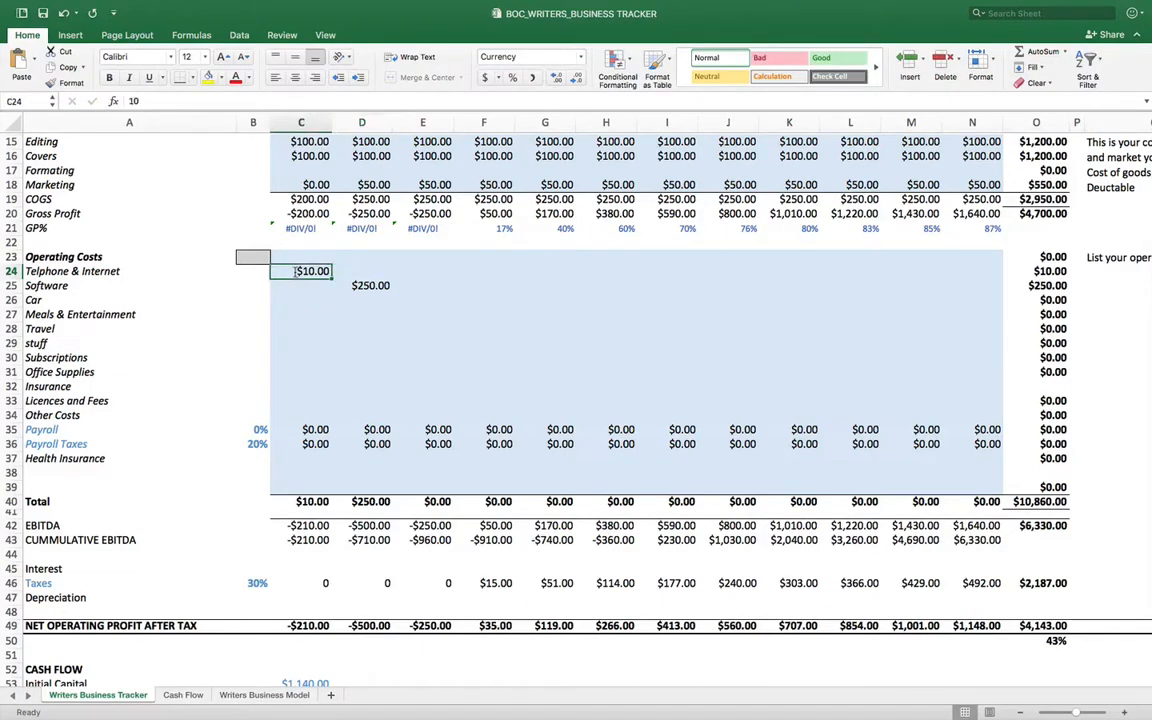
text(100)
key(Return)
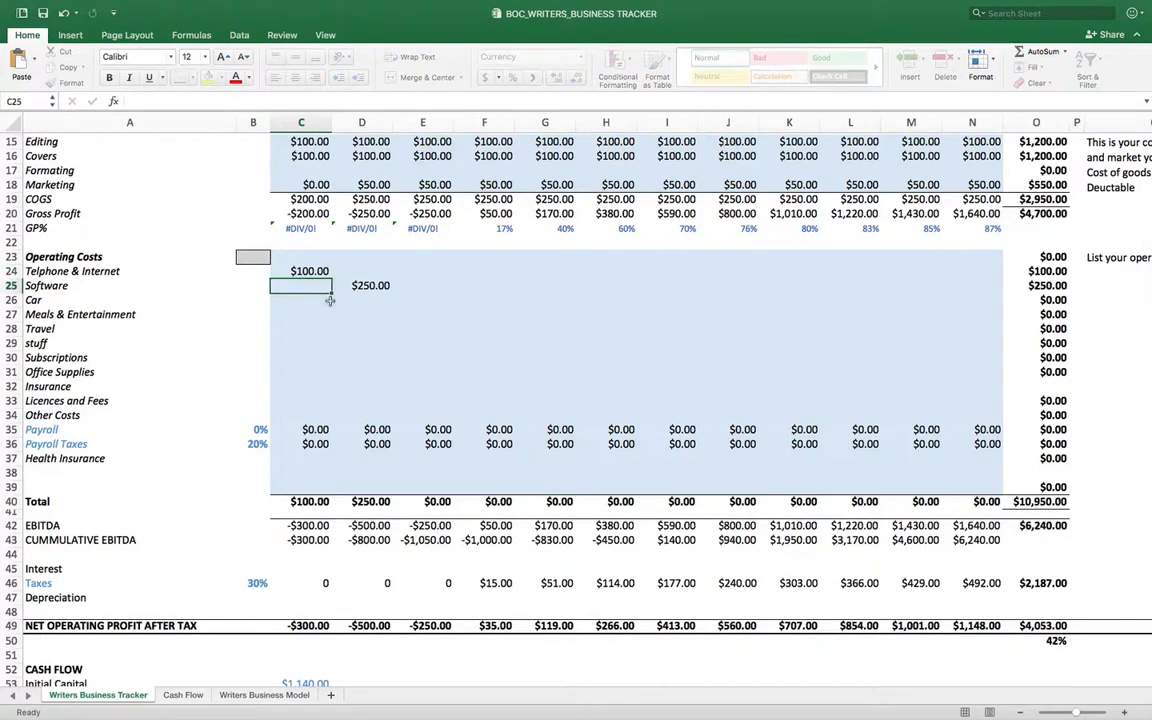
click(311, 317)
click(297, 269)
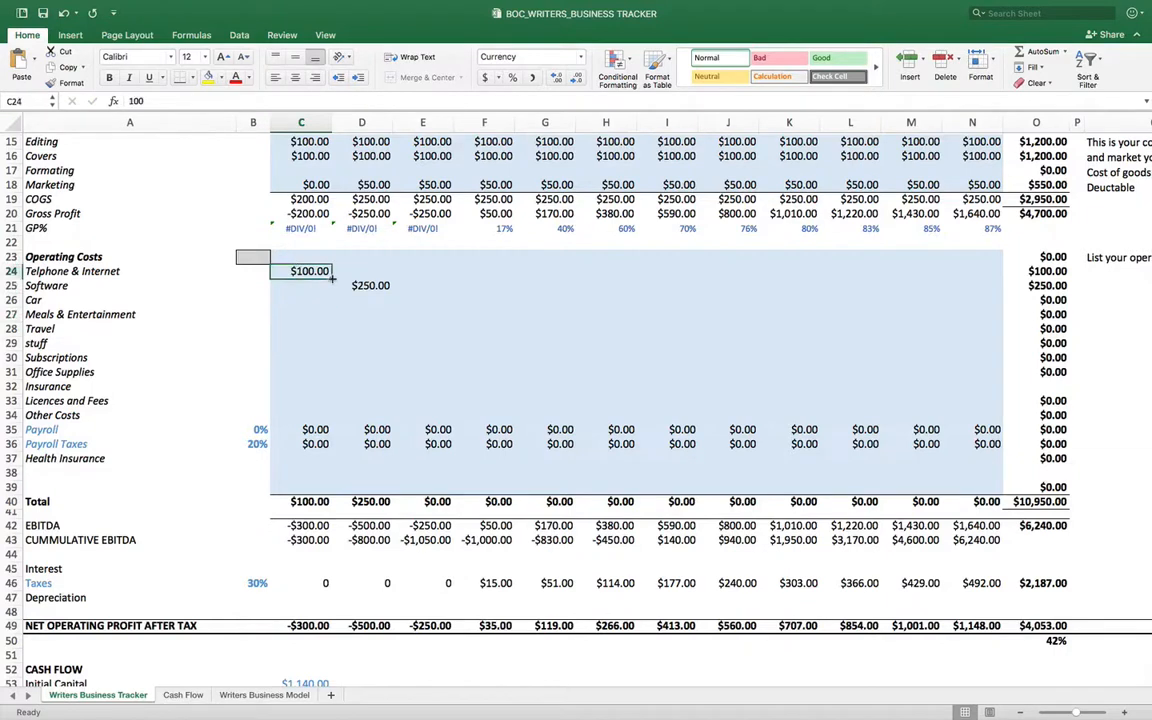
drag(332, 279, 982, 281)
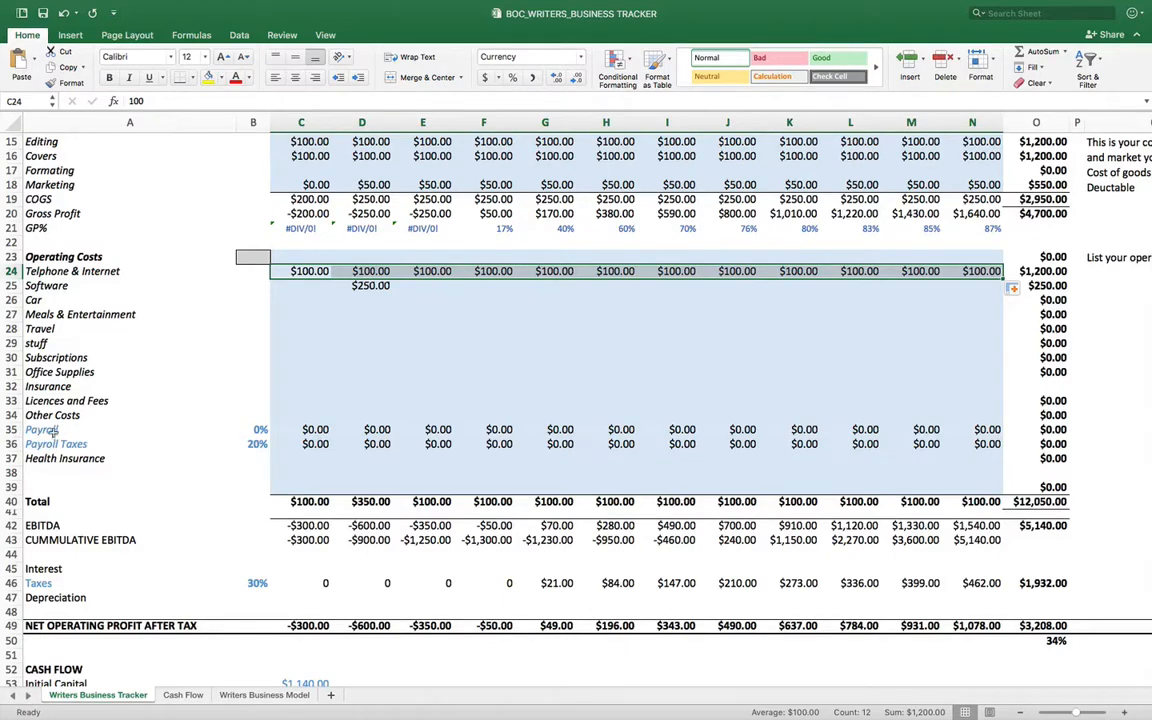
- Examine the payroll, EBITDA, tax and cash flow rows below the operating costs
scroll(42, 430, down, 3)
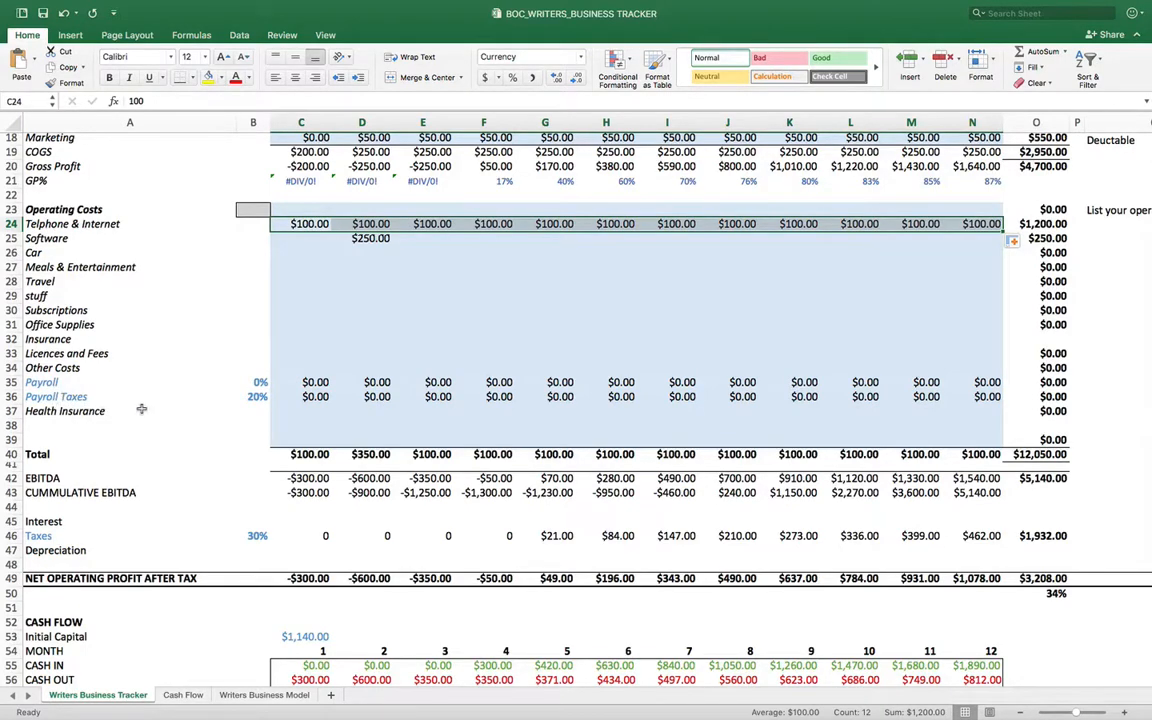
scroll(130, 390, down, 4)
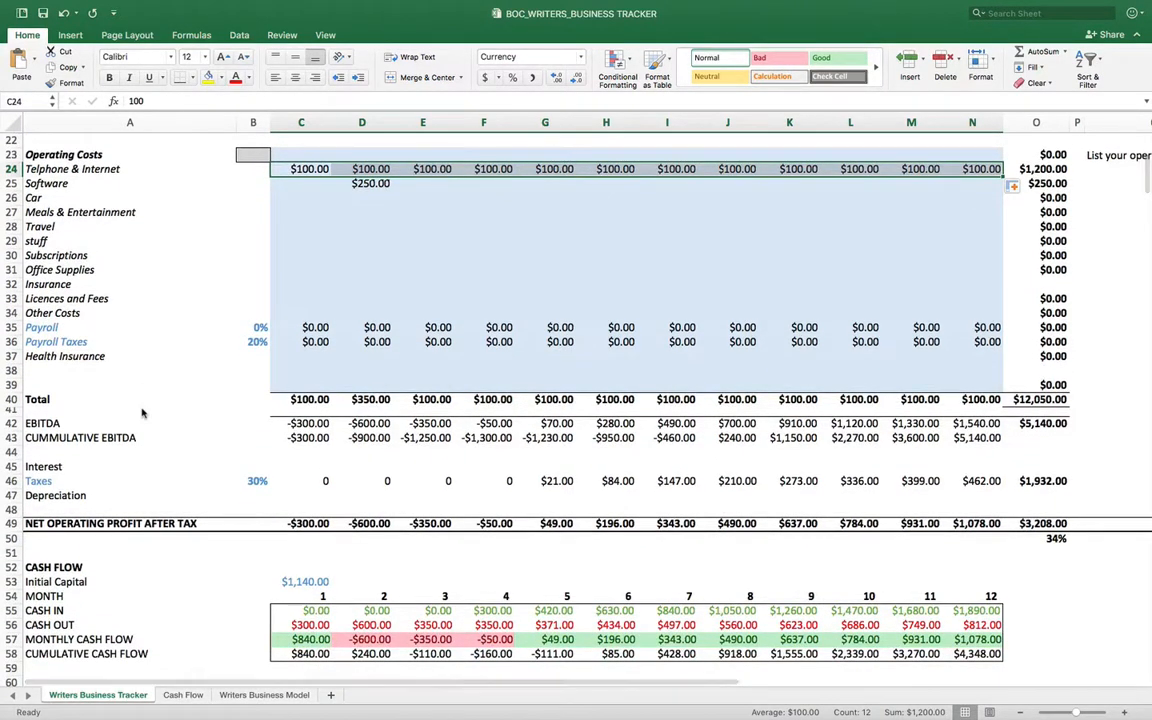
scroll(142, 412, down, 2)
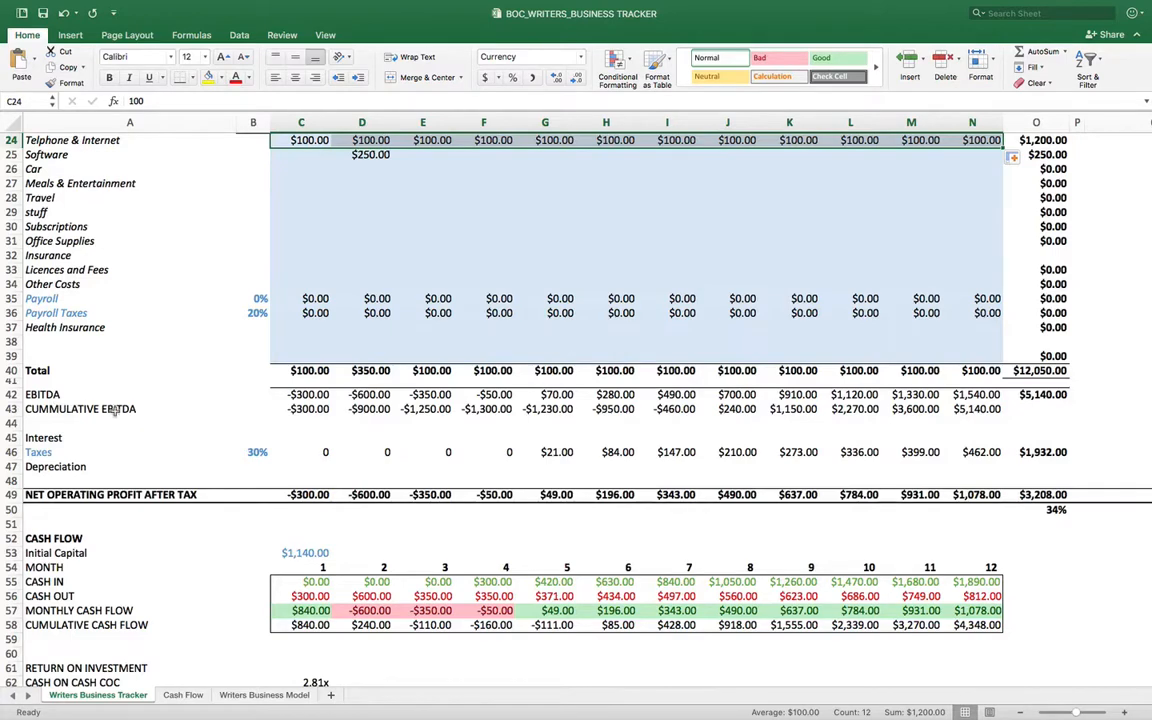
- Set the Taxes rate below the EBITDA rows to 35%
scroll(119, 416, down, 2)
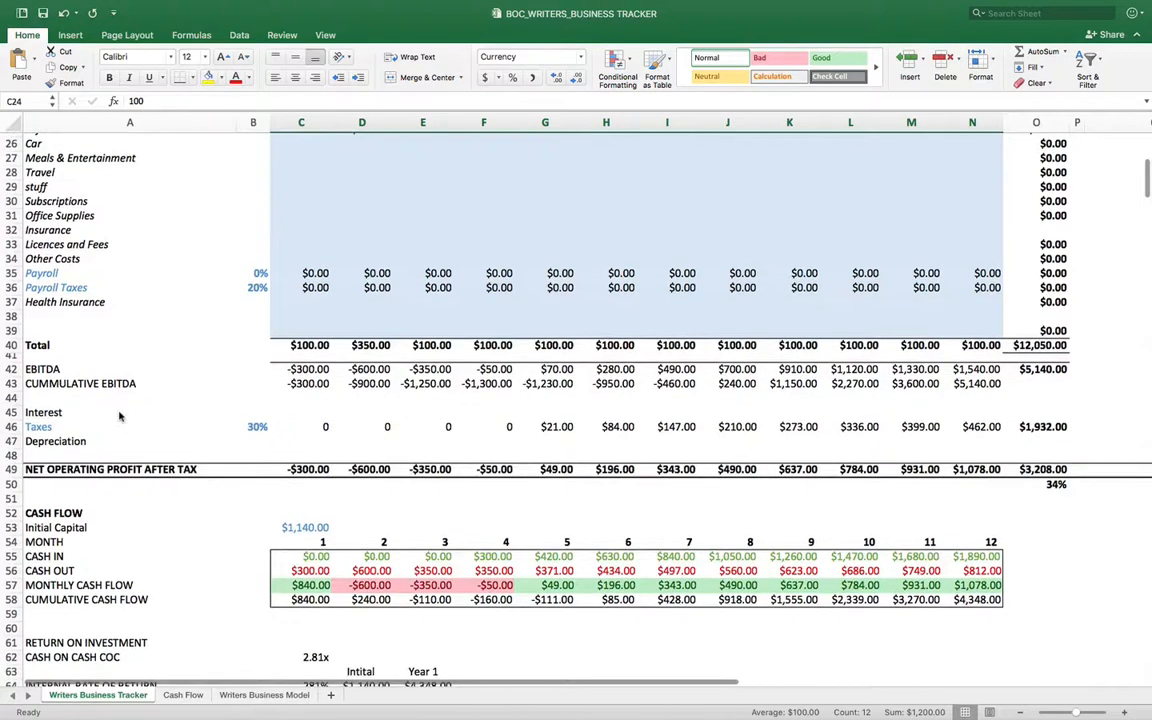
scroll(119, 416, down, 2)
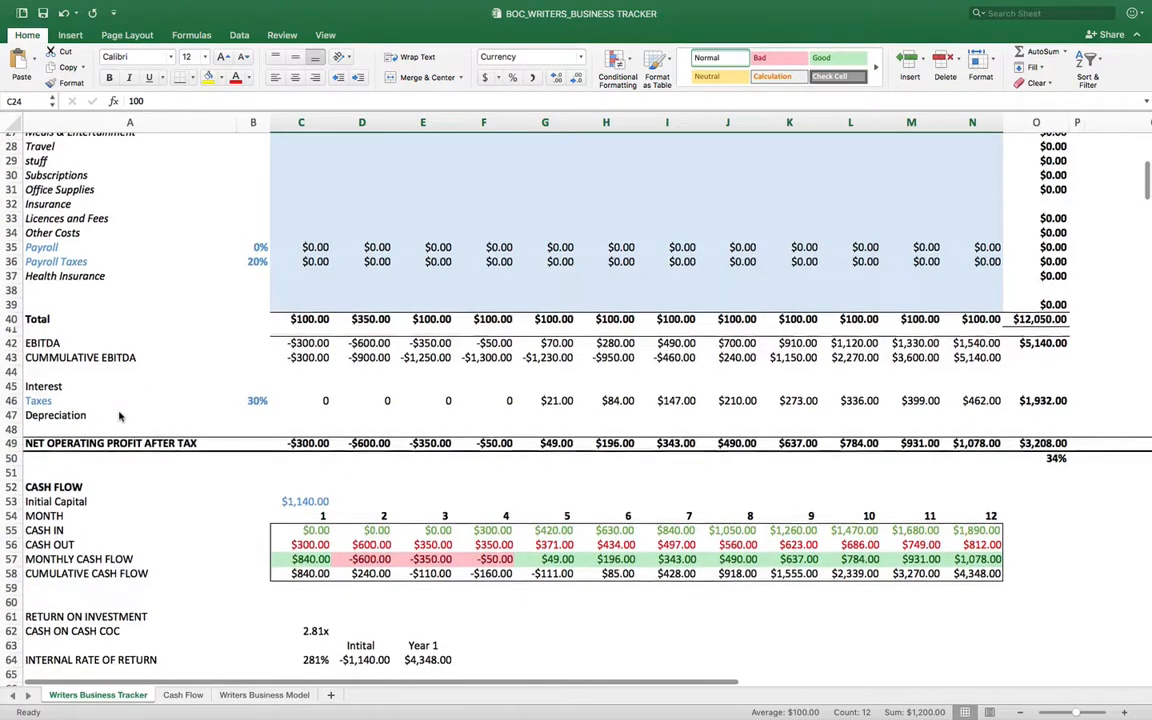
scroll(119, 416, down, 1)
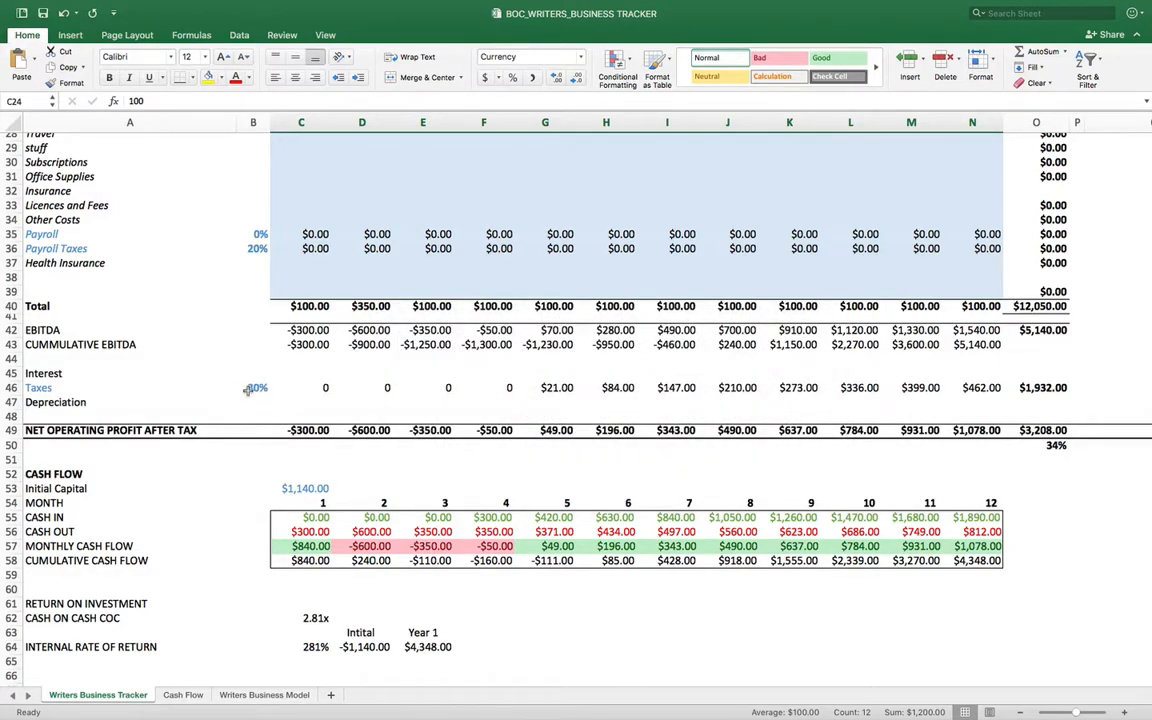
click(256, 388)
text(35)
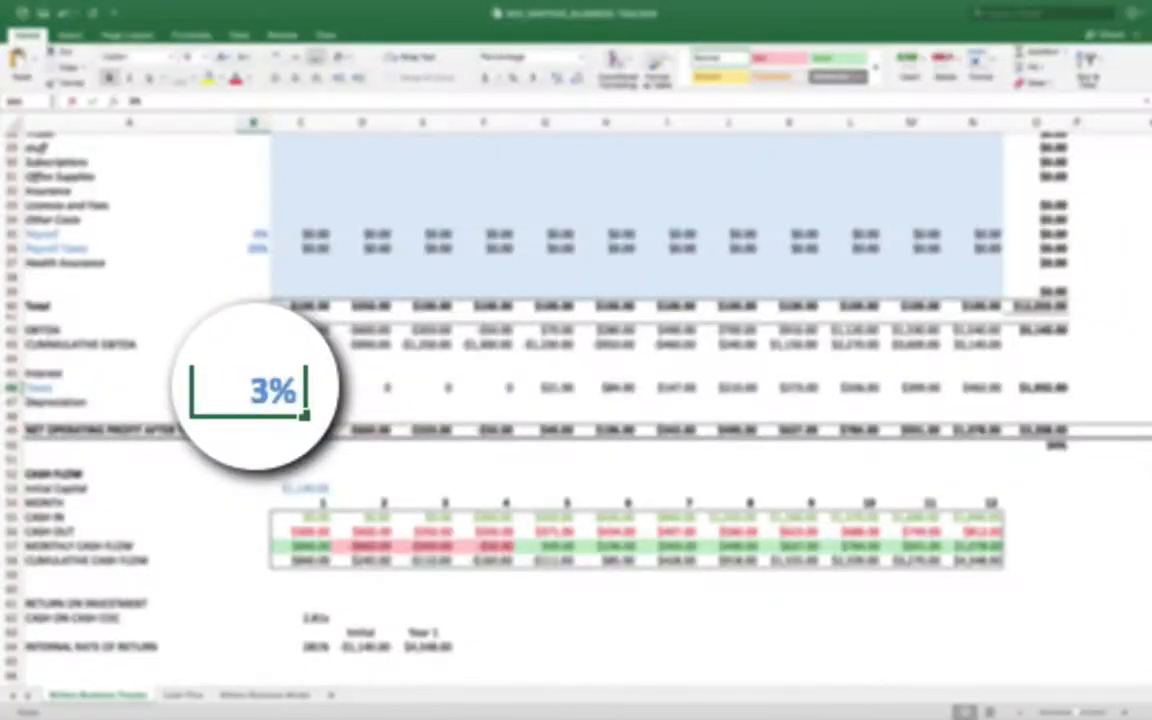
key(Return)
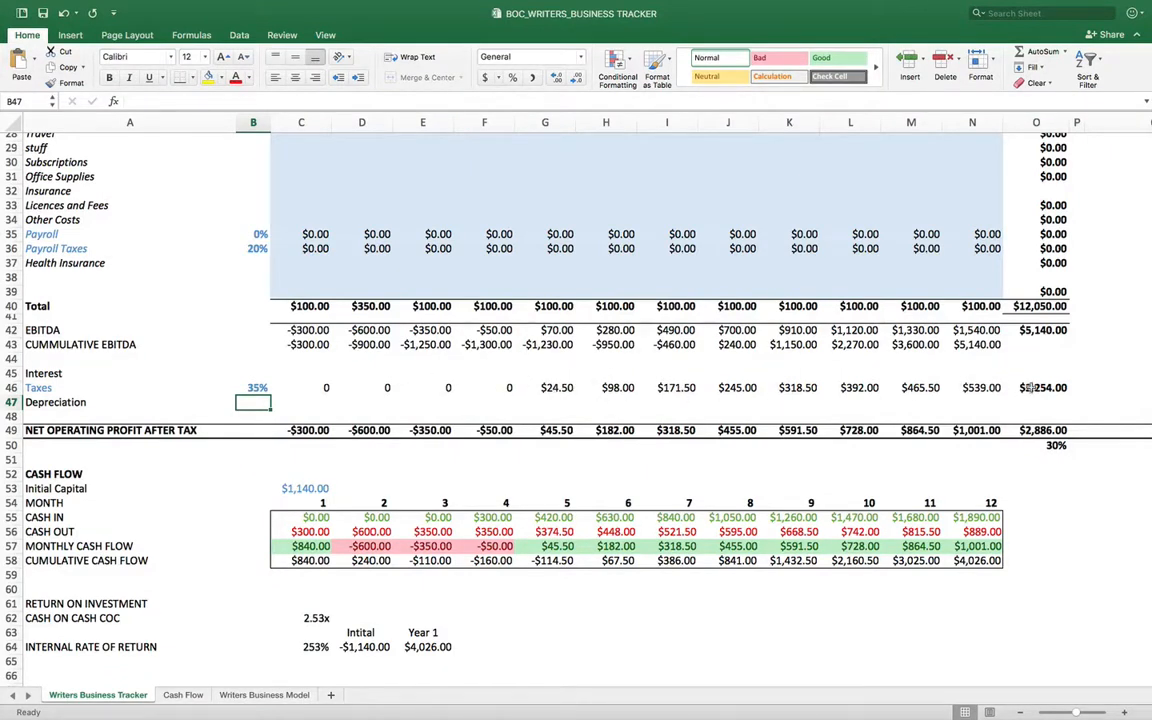
- Review the cash flow rows below net operating profit and the cumulative cash flow chart on the Cash Flow sheet
scroll(946, 403, down, 2)
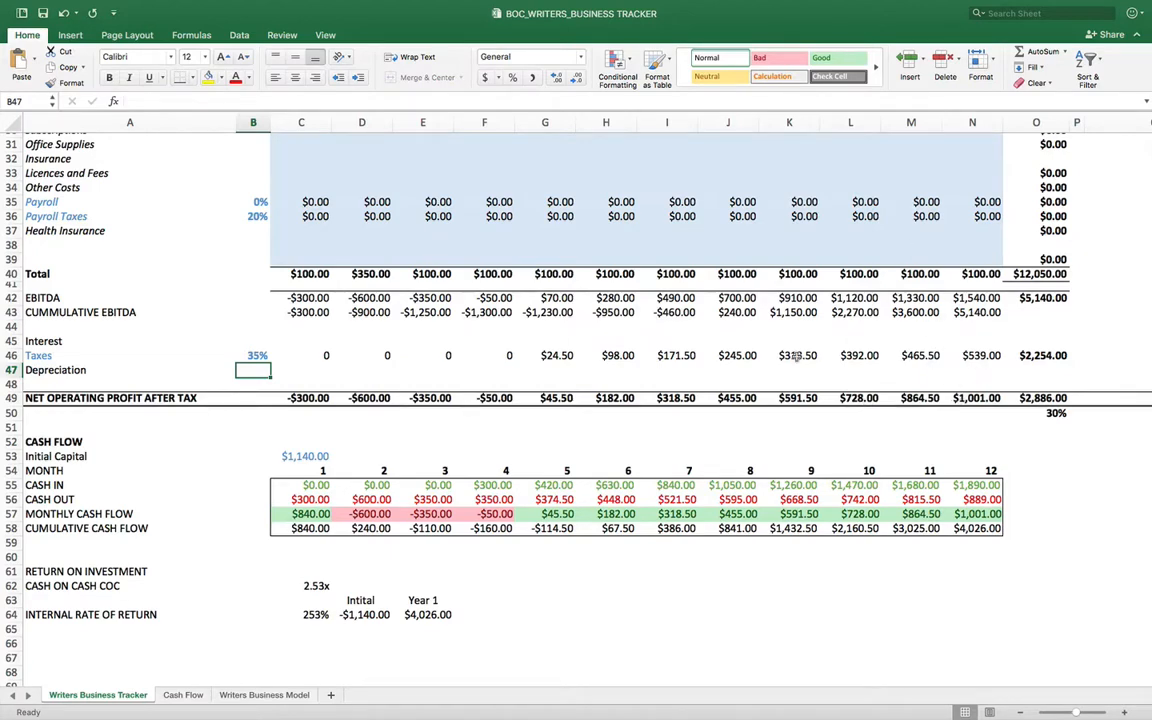
scroll(220, 629, down, 1)
scroll(220, 629, down, 1)
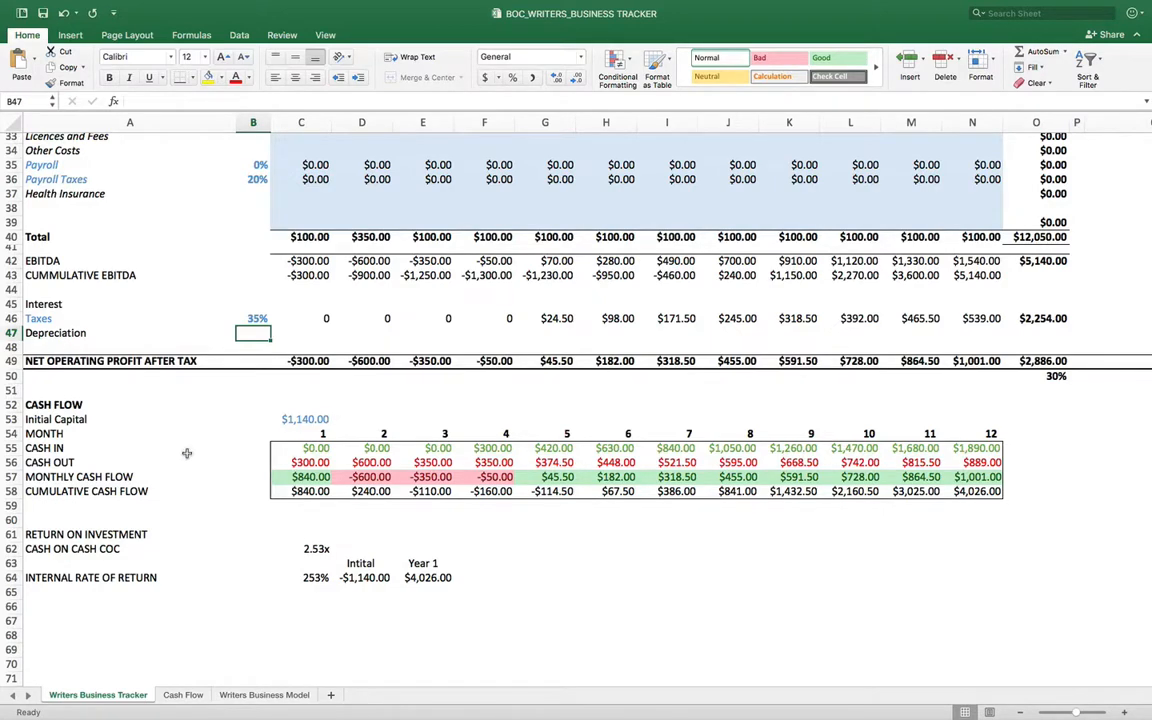
scroll(170, 408, down, 2)
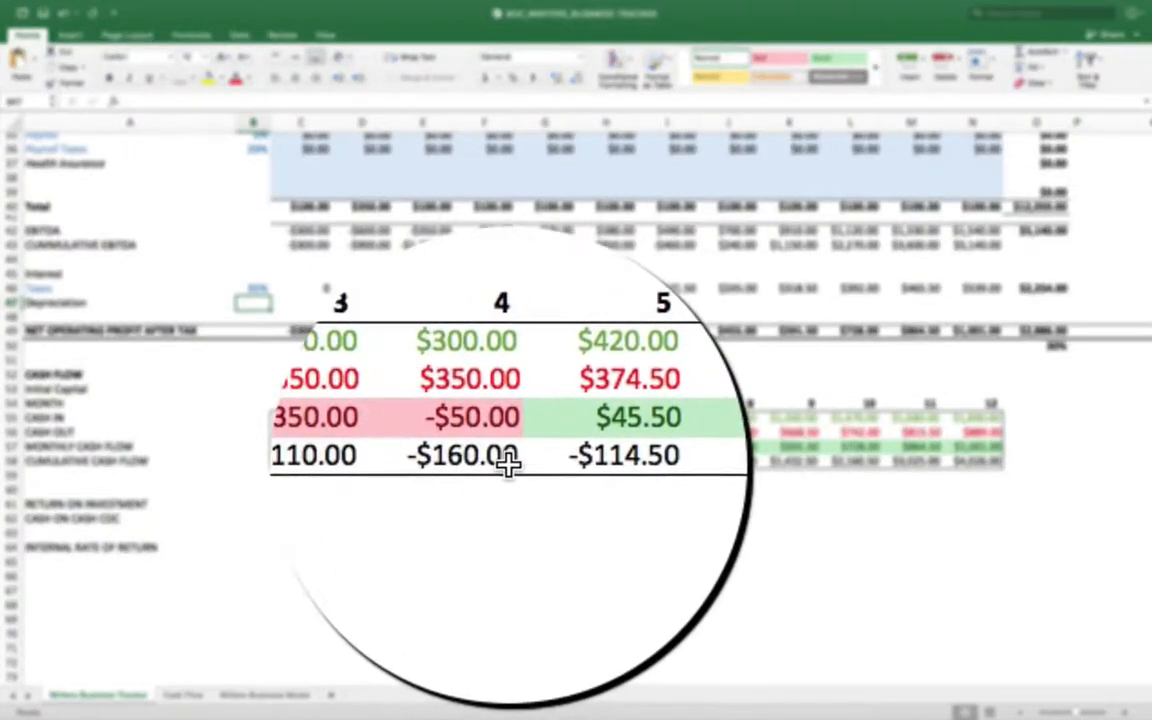
click(180, 695)
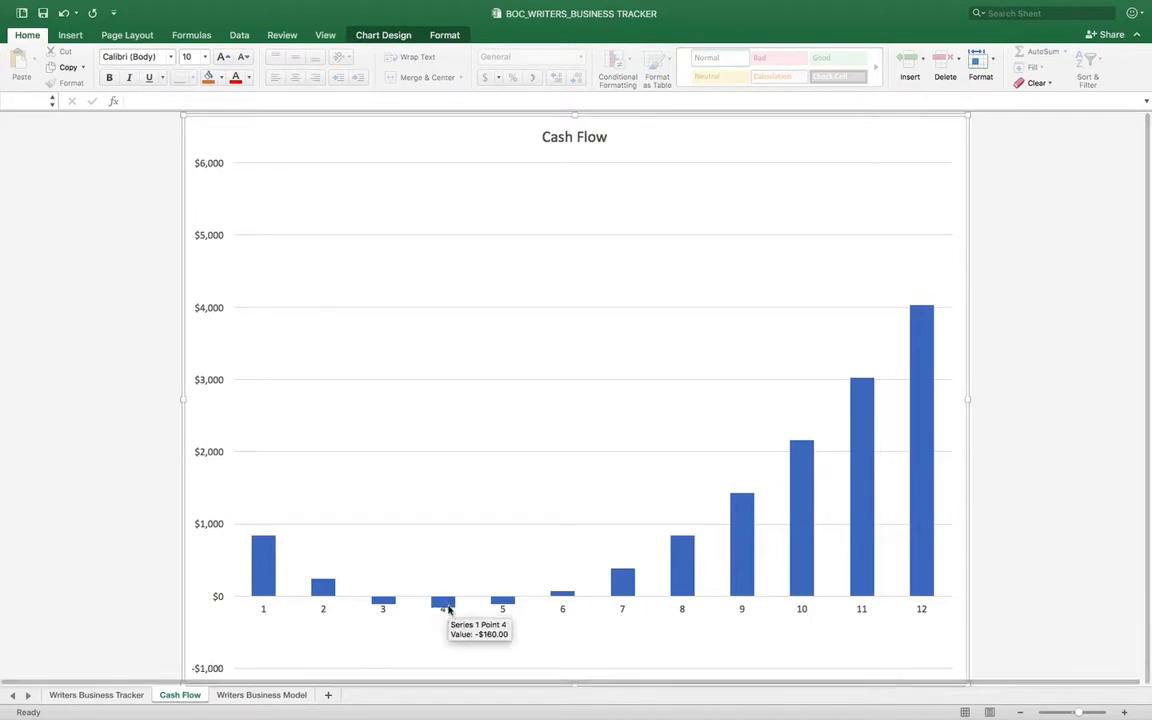
- Return to the Writers Business Tracker sheet and set the Initial Capital to 1300
click(76, 695)
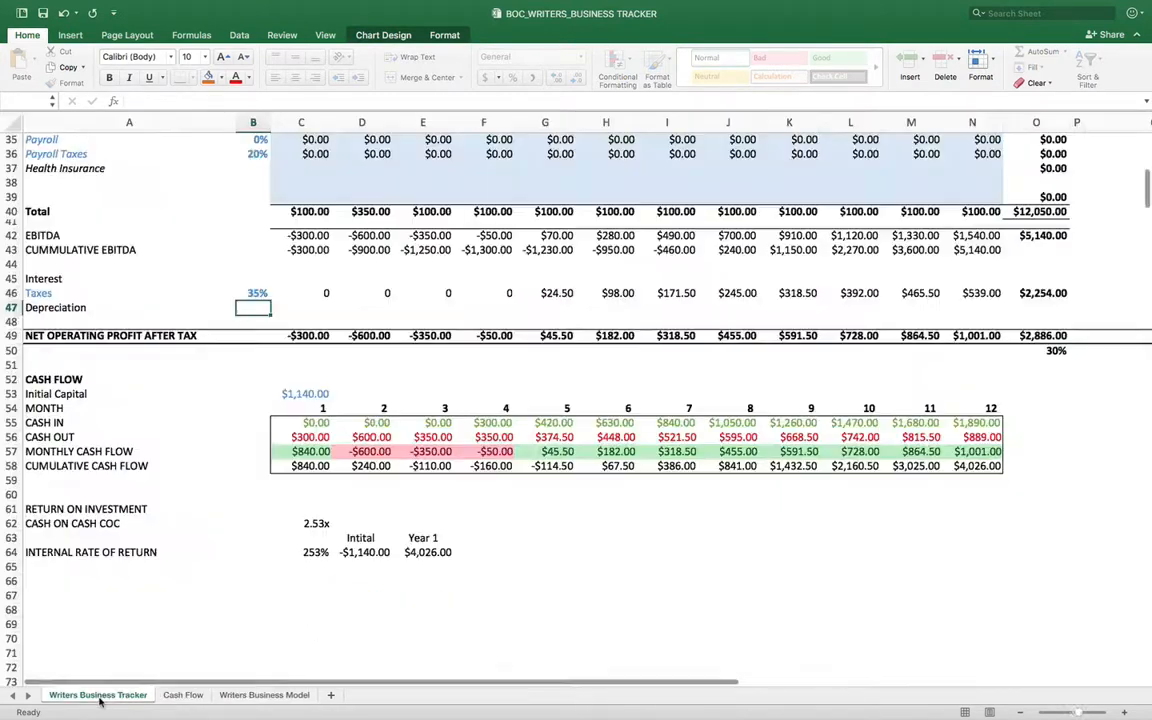
click(300, 395)
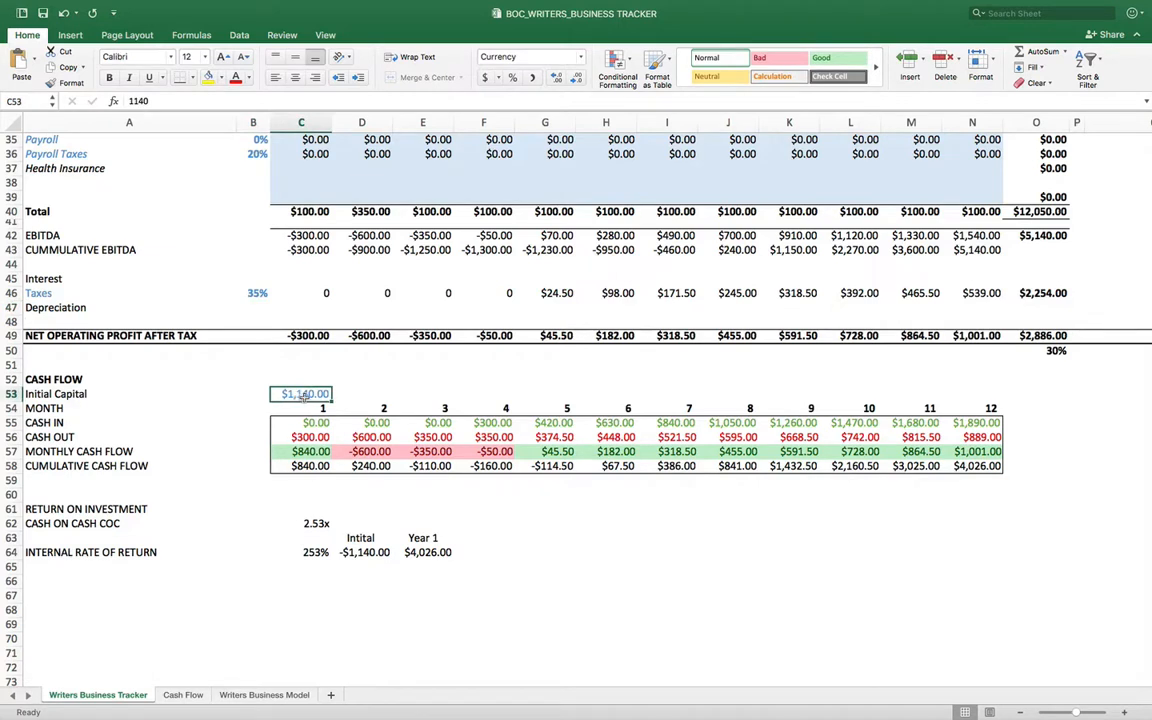
click(148, 101)
key(BackSpace)
key(BackSpace)
key(BackSpace)
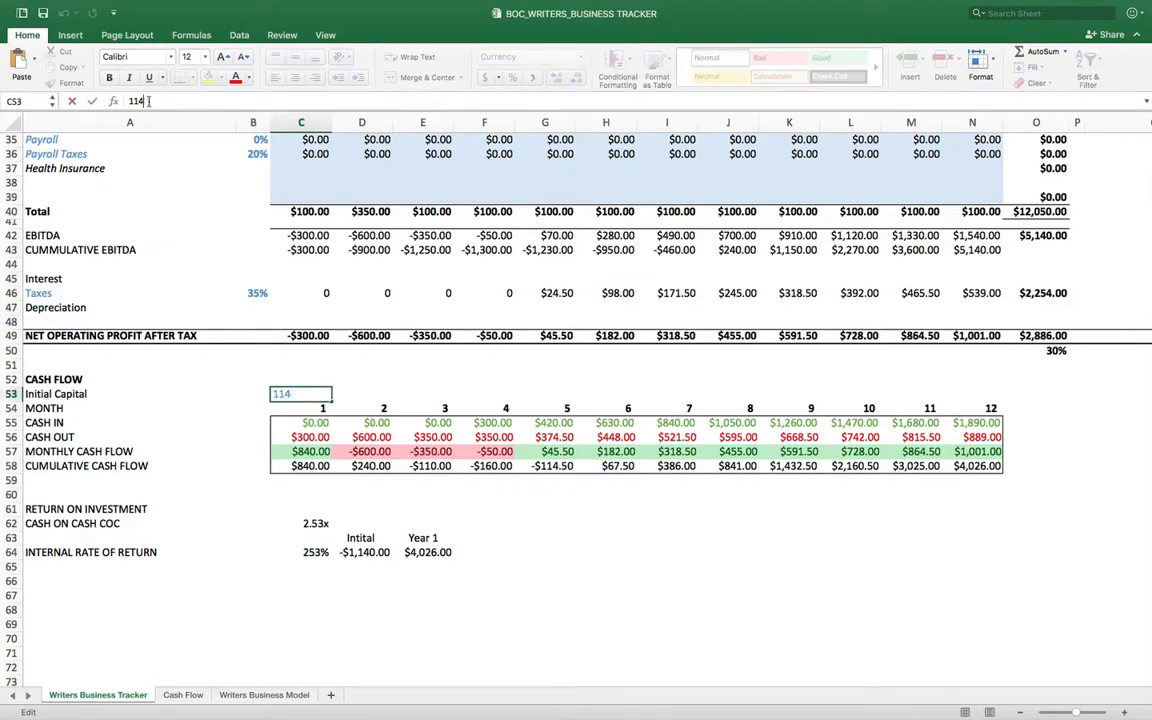
text(300)
key(Return)
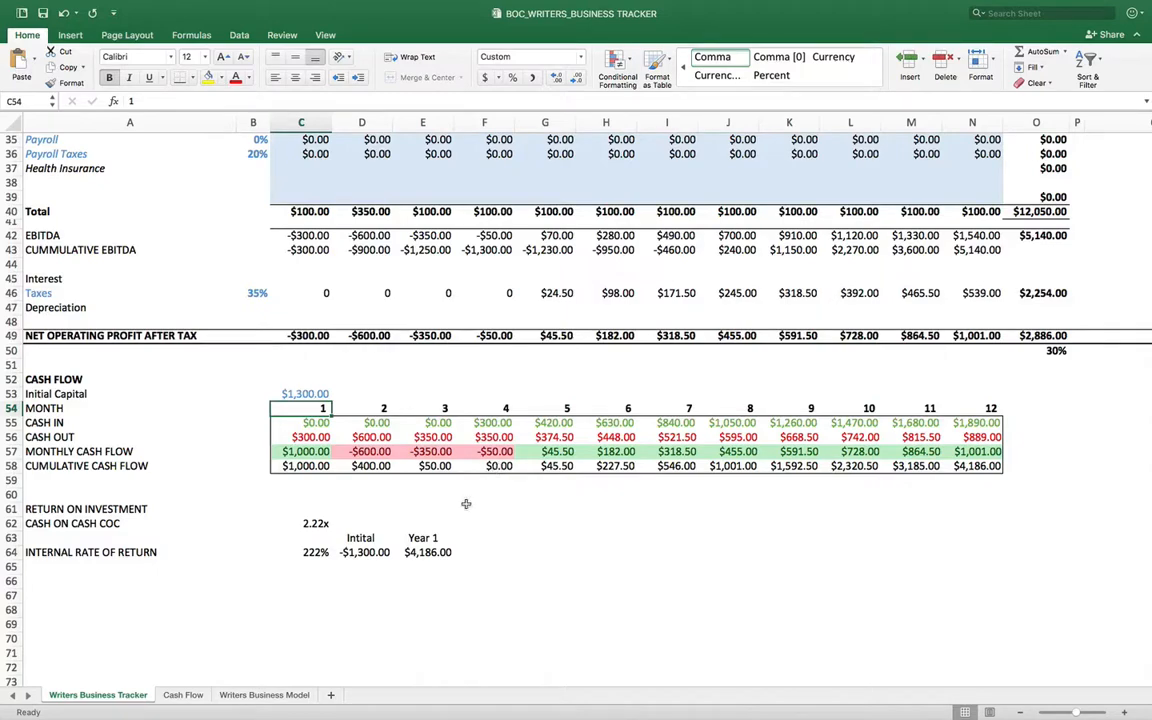
- Review the plan from the sales rows down to the cash flow and return on investment sections
scroll(460, 378, up, 10)
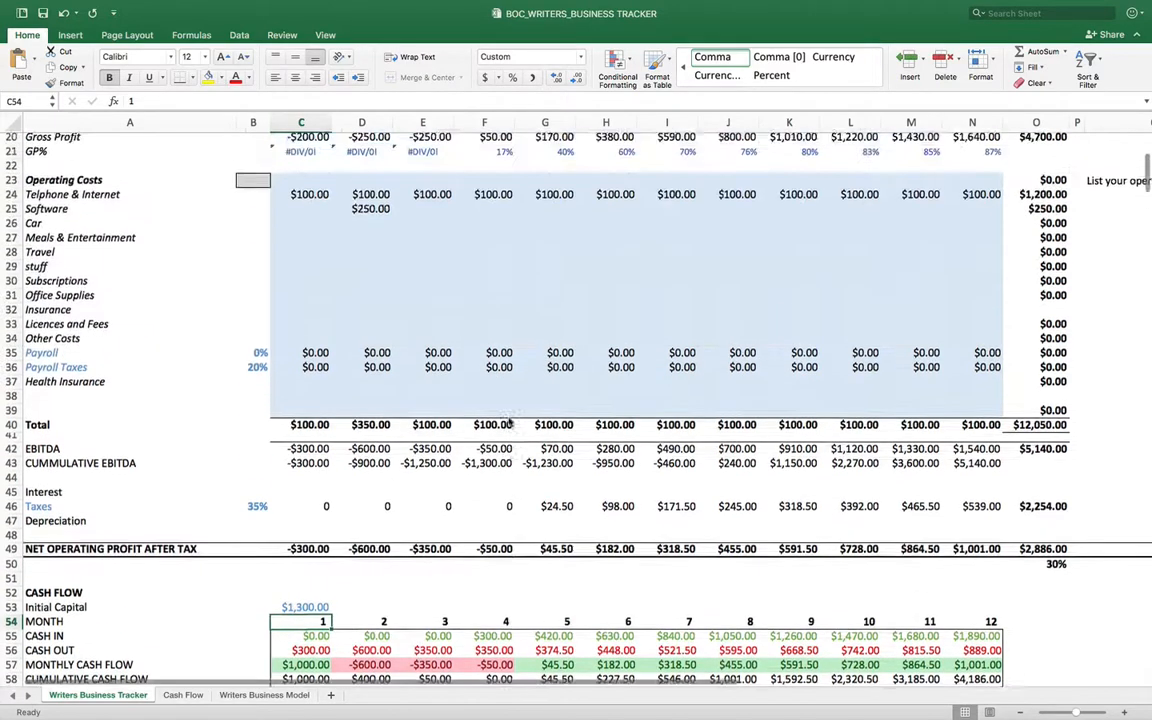
scroll(509, 423, down, 5)
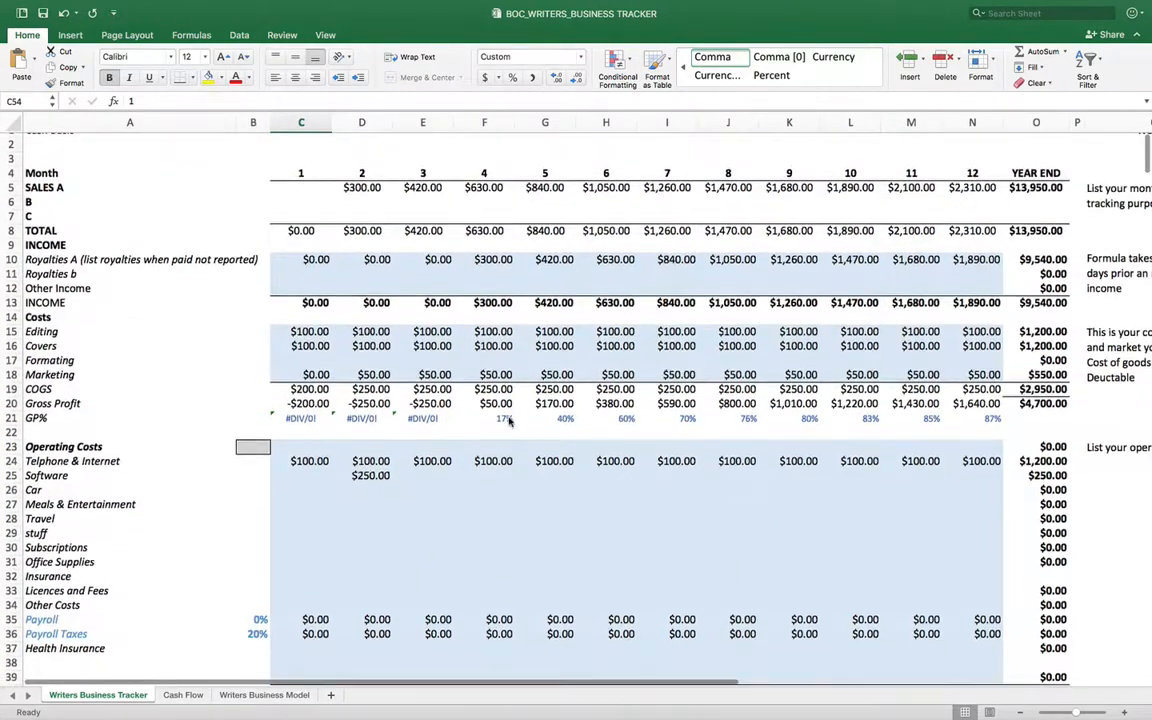
scroll(432, 395, down, 9)
scroll(428, 380, up, 1)
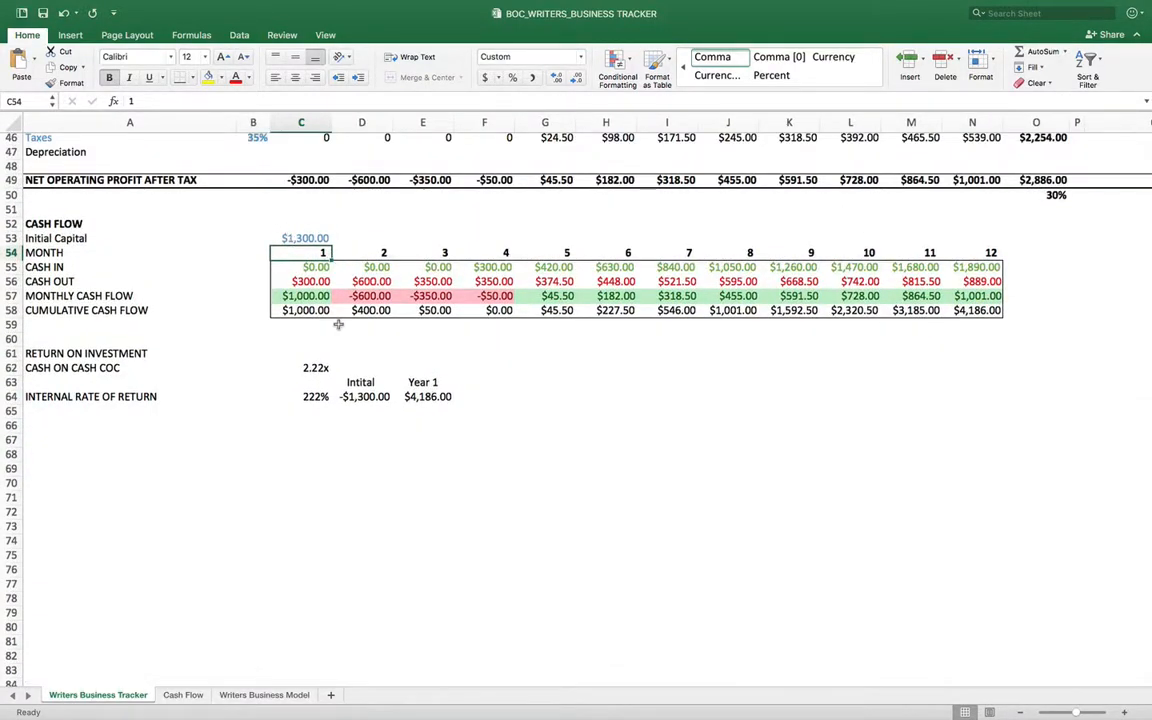
scroll(335, 325, up, 2)
scroll(272, 420, down, 2)
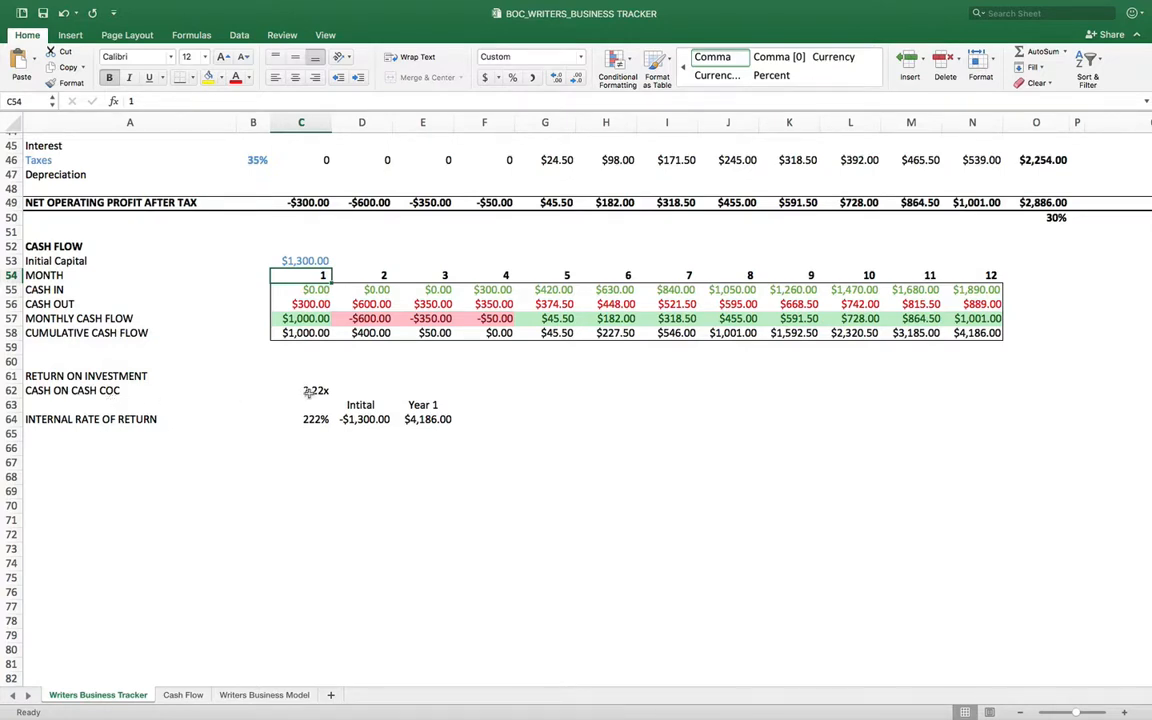
- Inspect the cash on cash formula and its sources, the initial capital and the month 12 cumulative cash flow
click(305, 391)
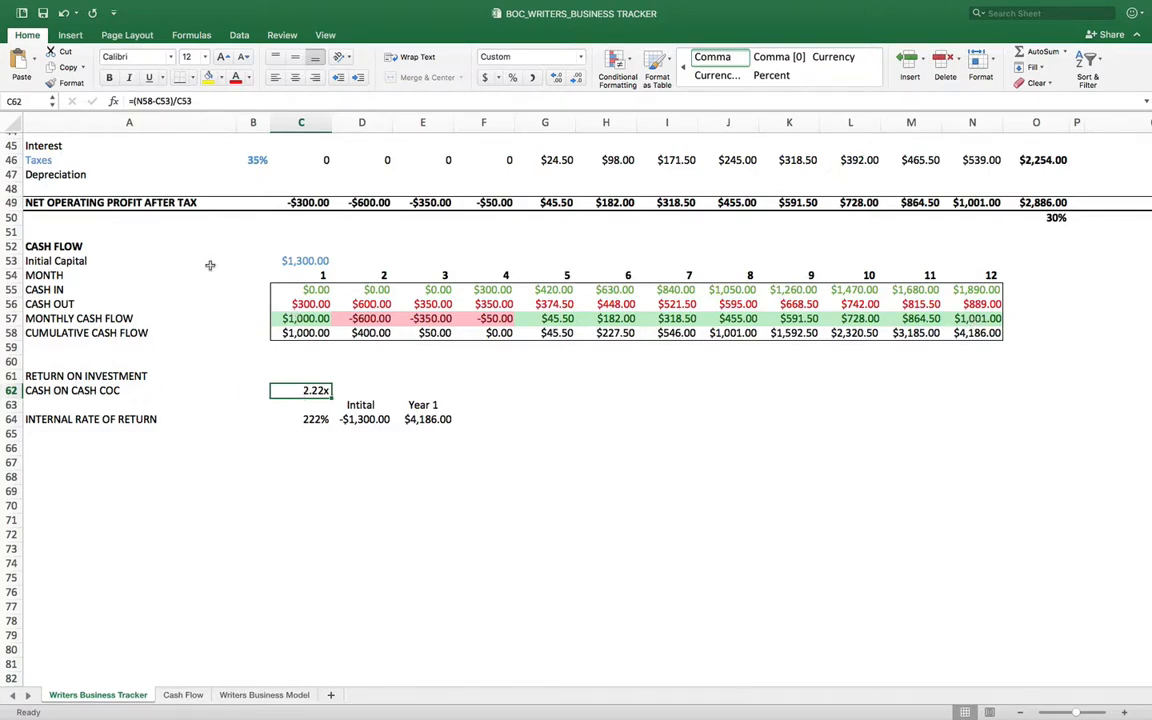
click(288, 261)
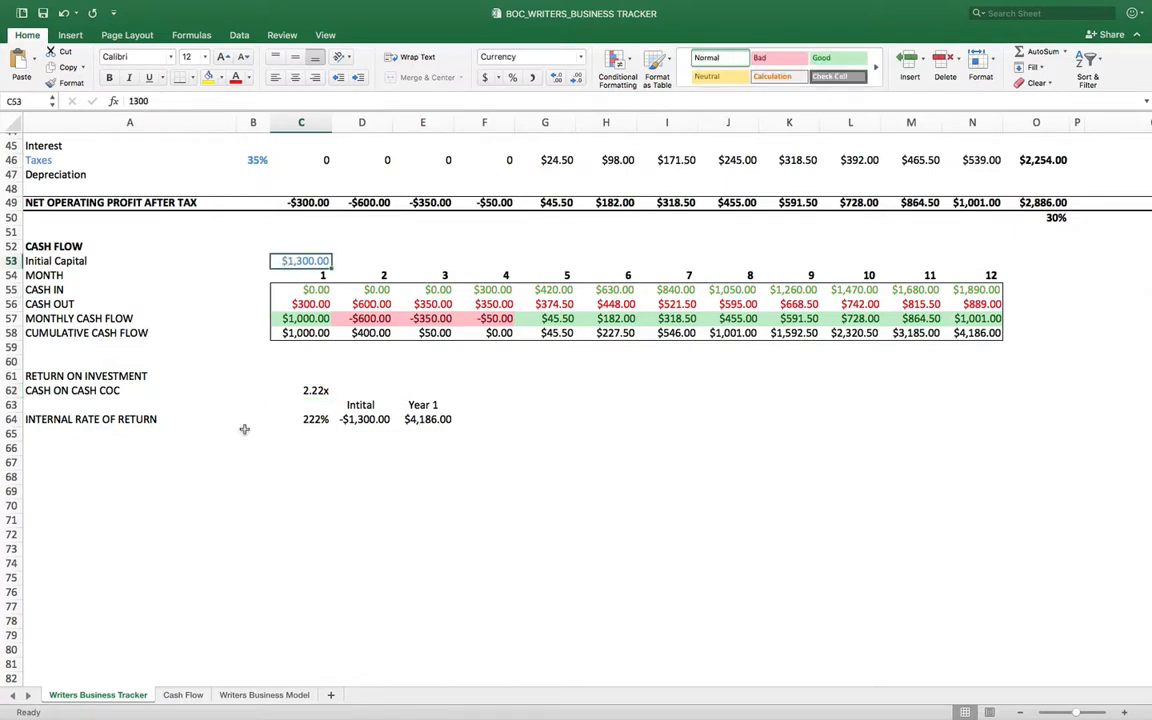
click(978, 335)
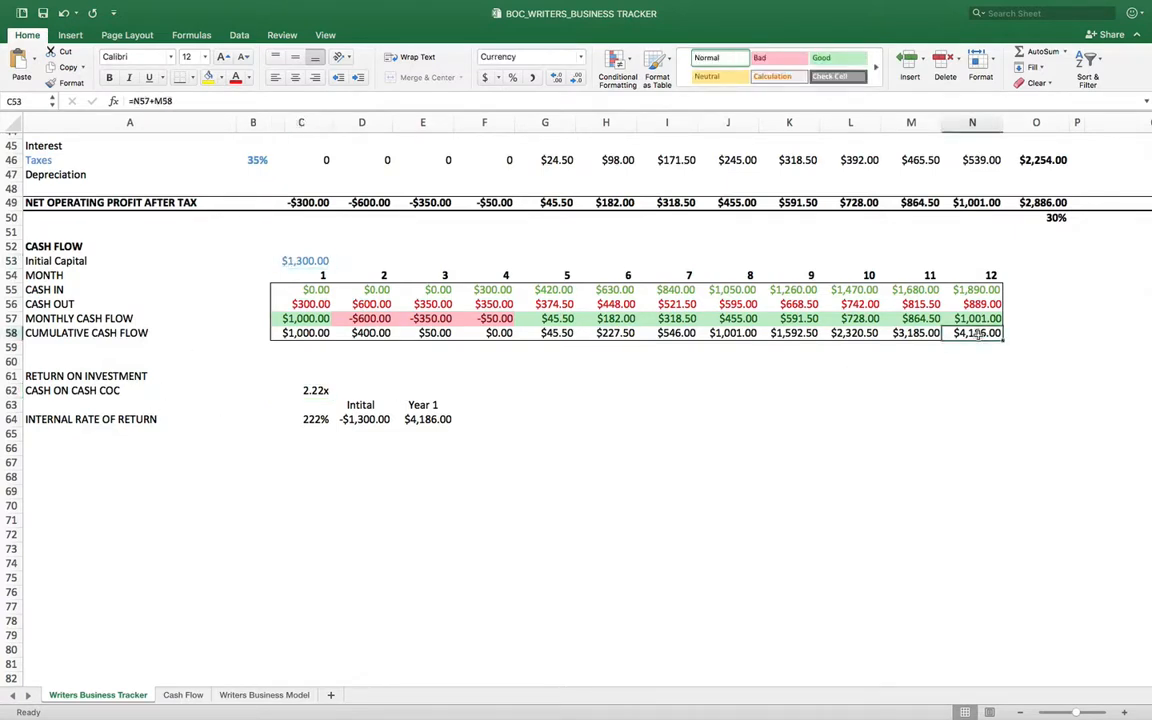
click(962, 477)
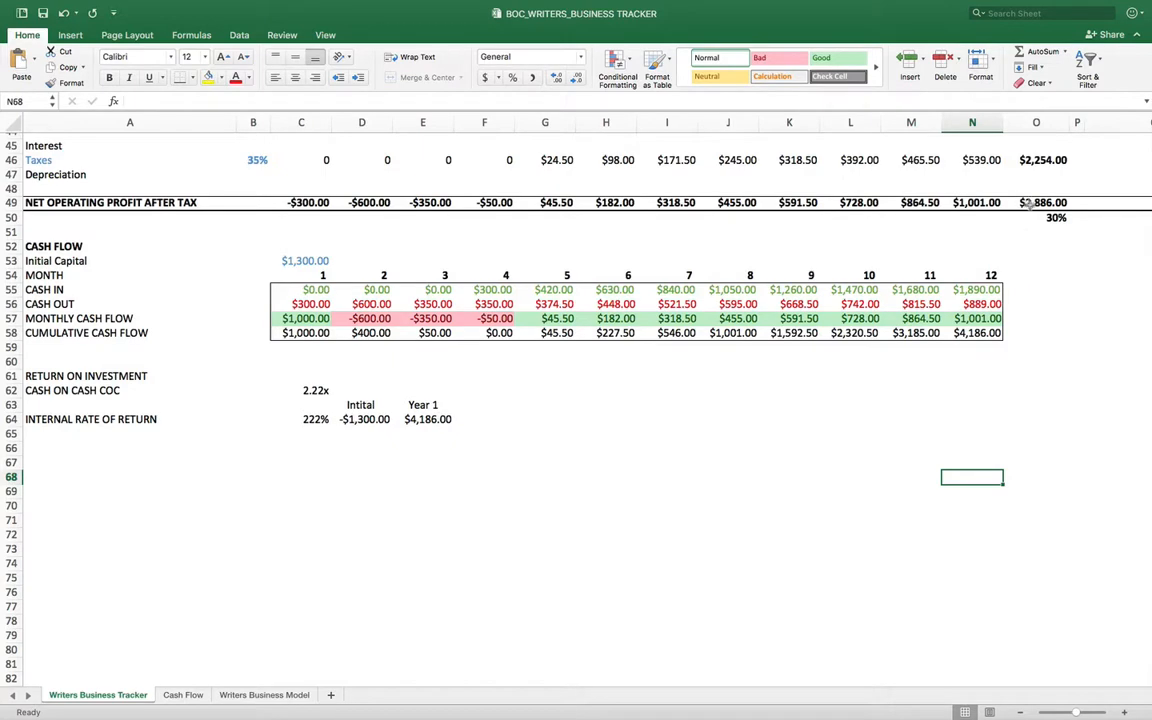
scroll(1015, 210, up, 5)
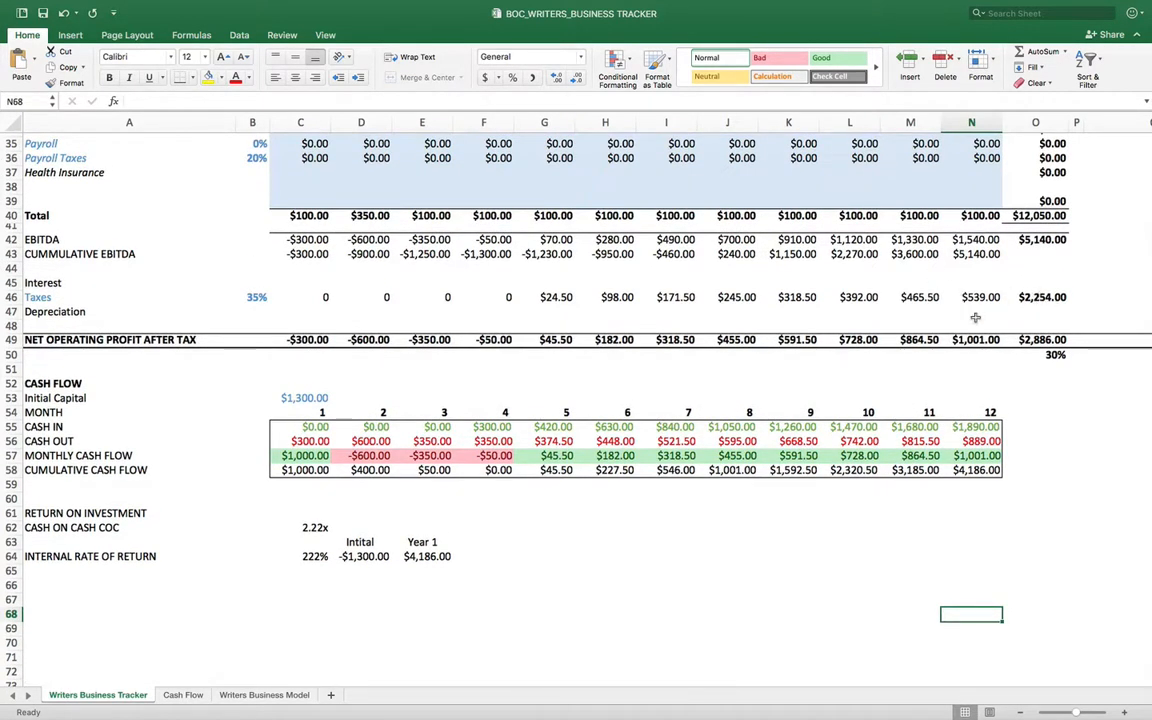
scroll(895, 362, down, 6)
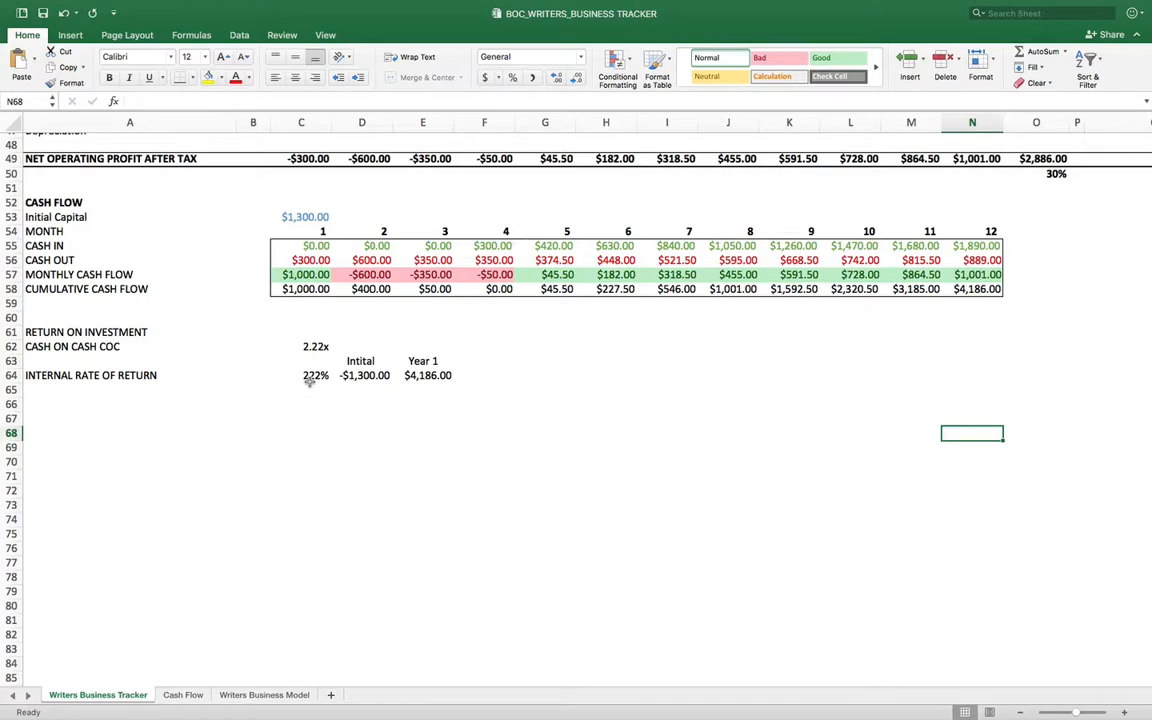
- Set the Payroll percentage under Operating Costs to 15%
scroll(306, 400, up, 3)
scroll(304, 409, up, 5)
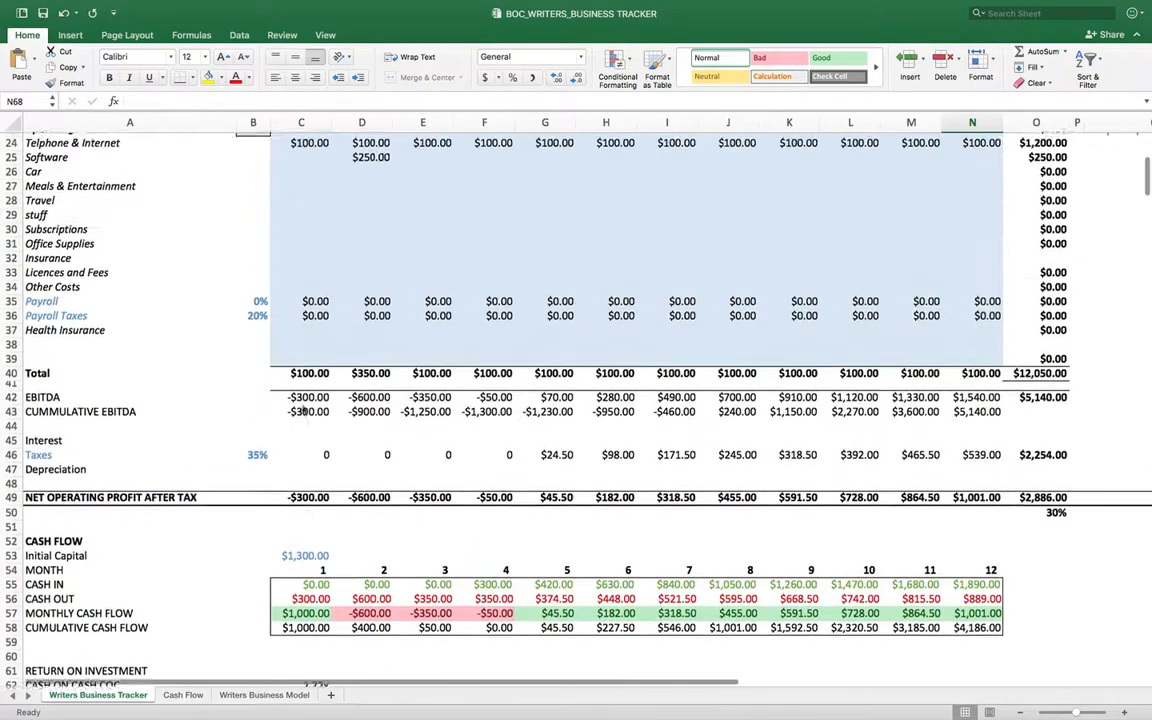
scroll(303, 410, up, 3)
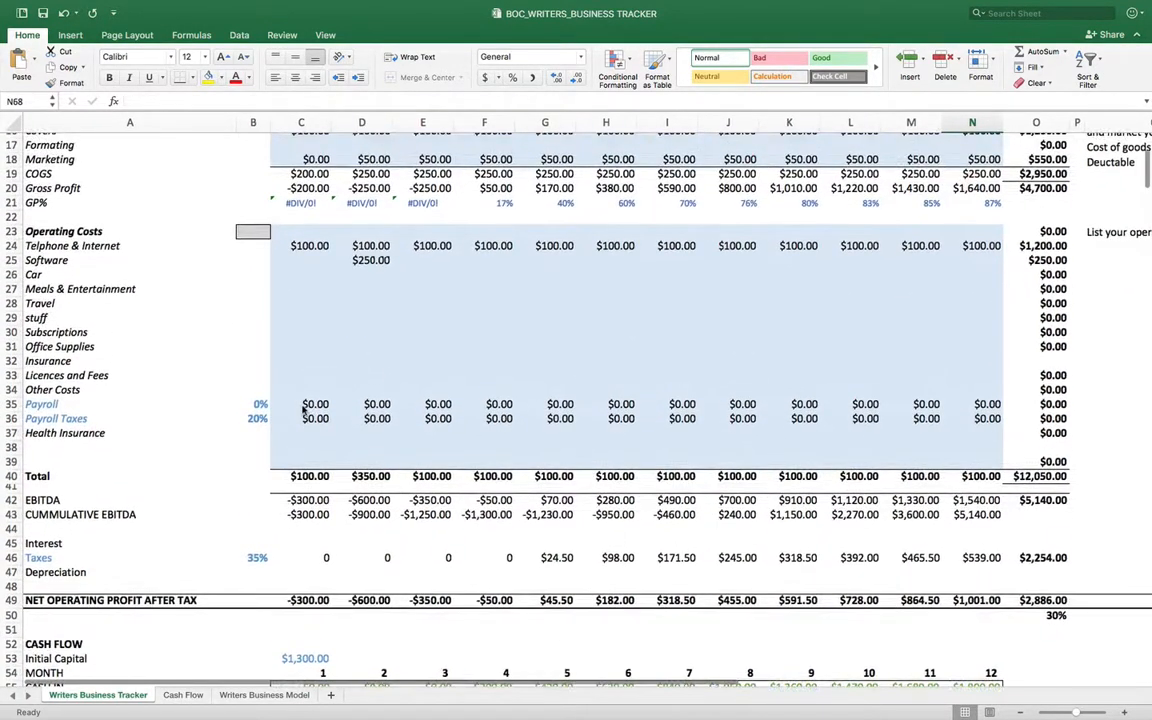
scroll(303, 410, up, 2)
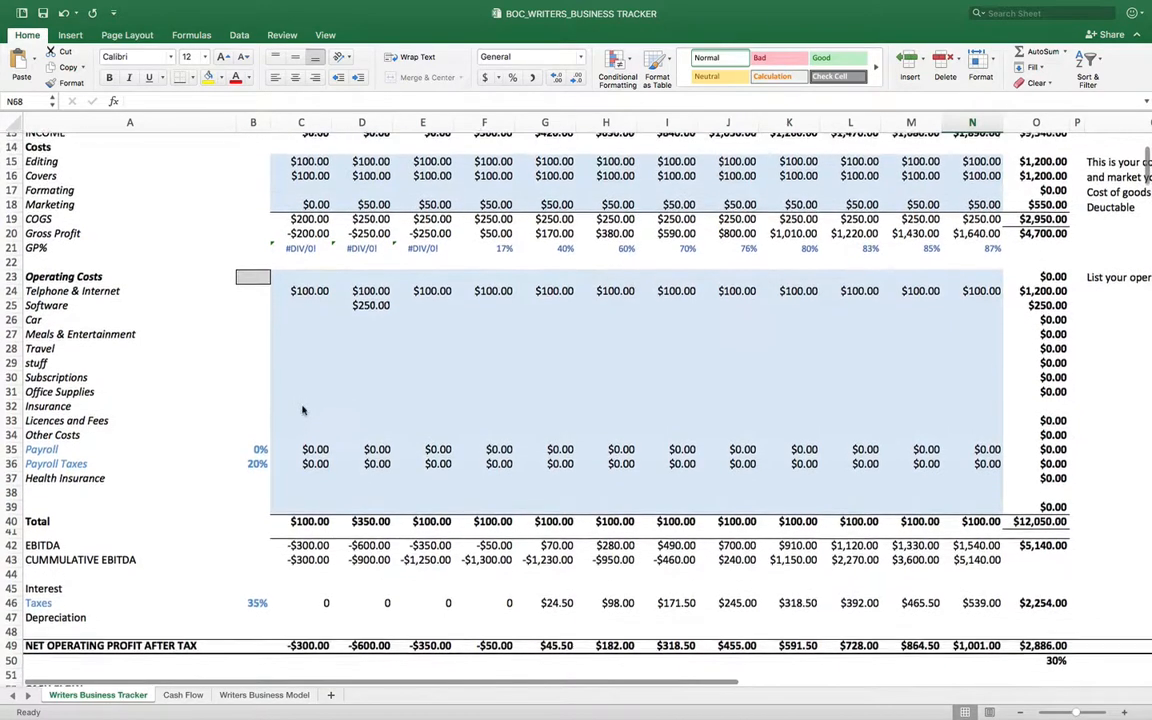
scroll(303, 410, down, 1)
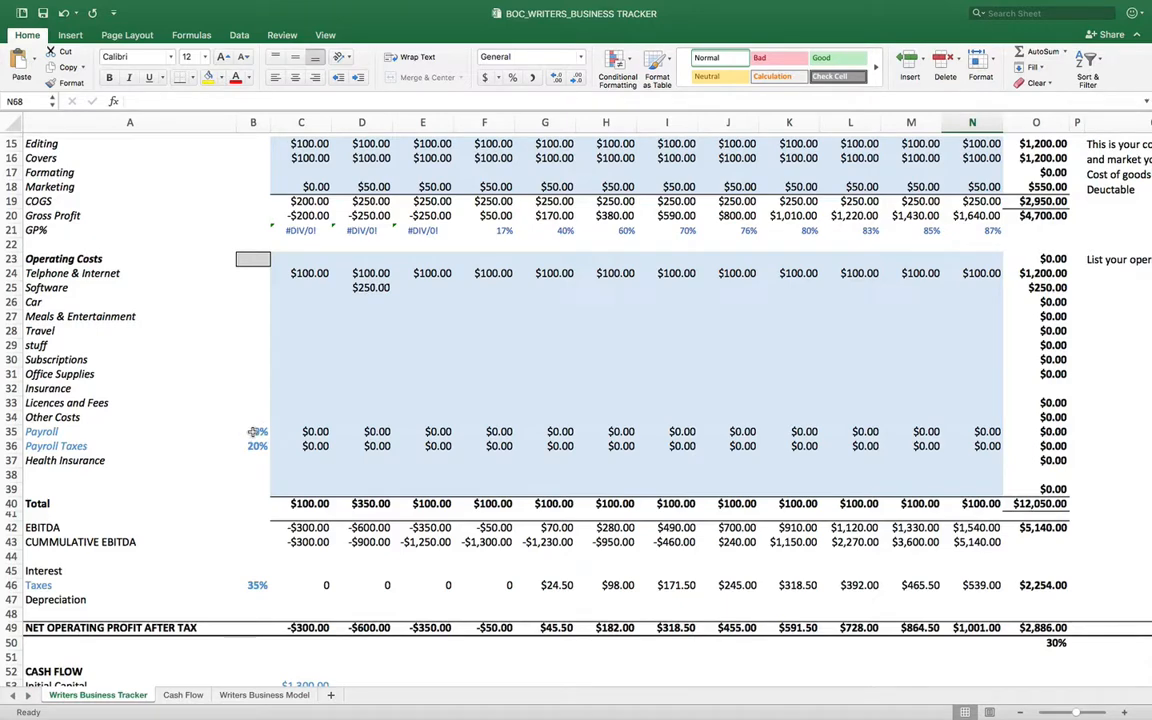
click(256, 432)
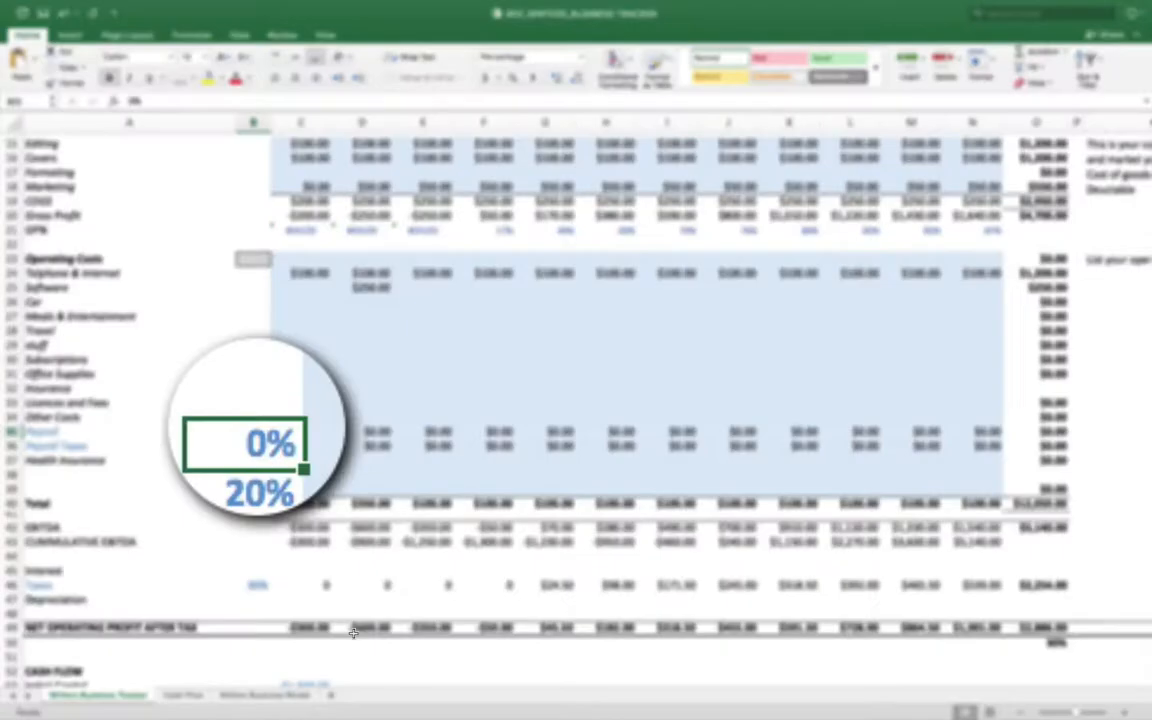
text(15)
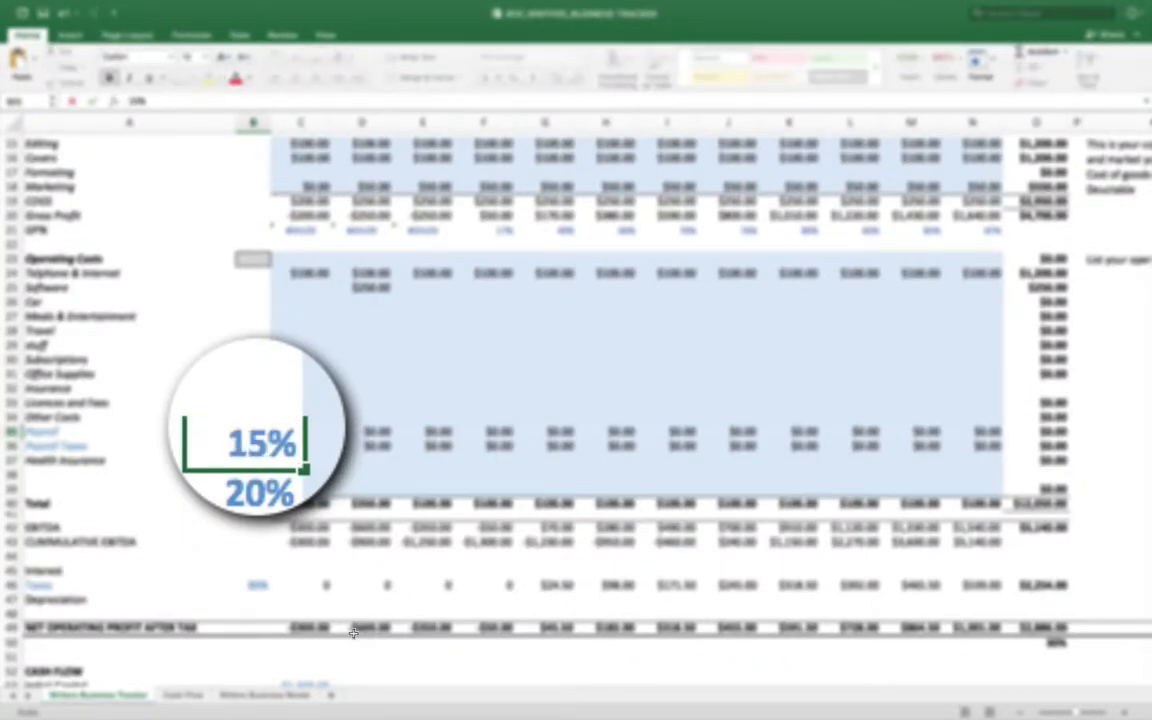
key(Return)
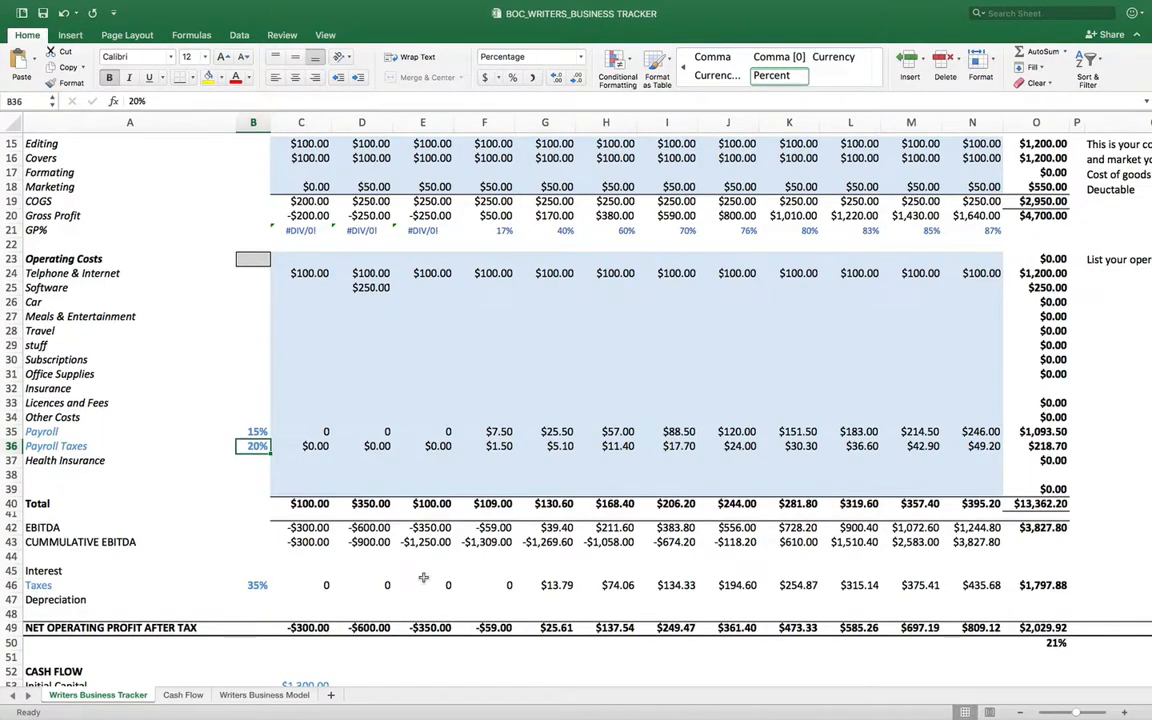
- Examine the monthly payroll and payroll tax amounts along with the sales, profit and cash flow rows
scroll(419, 600, down, 1)
scroll(419, 572, up, 1)
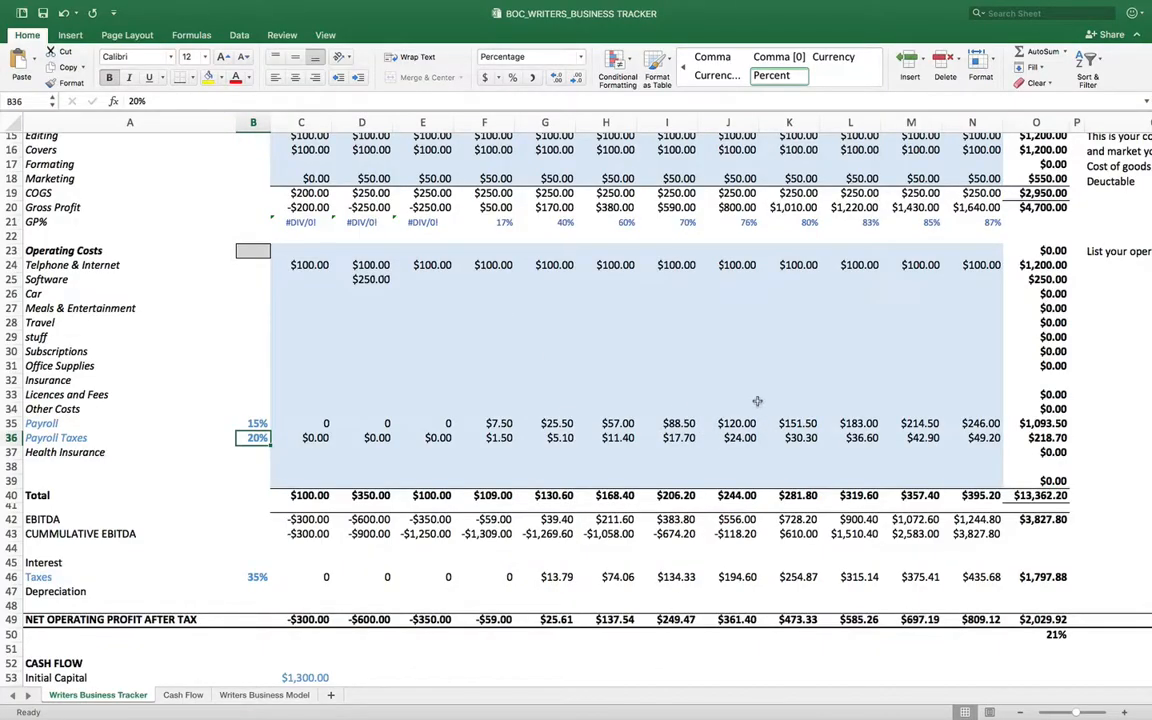
scroll(861, 424, up, 7)
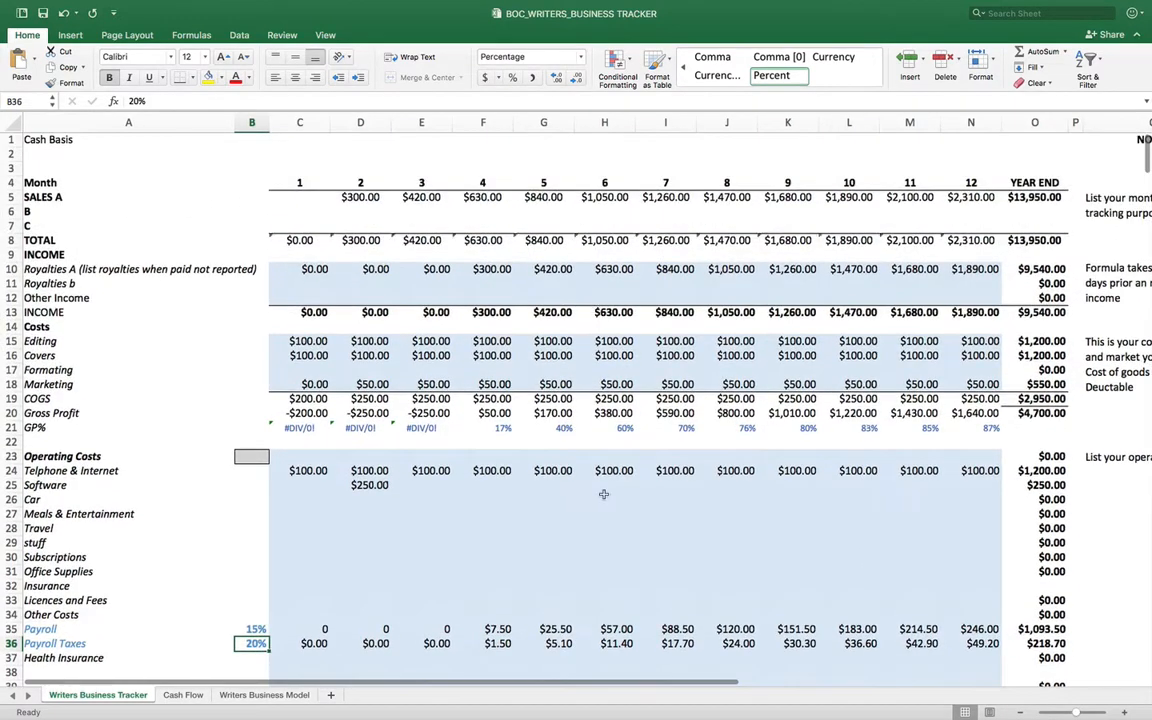
scroll(604, 496, down, 7)
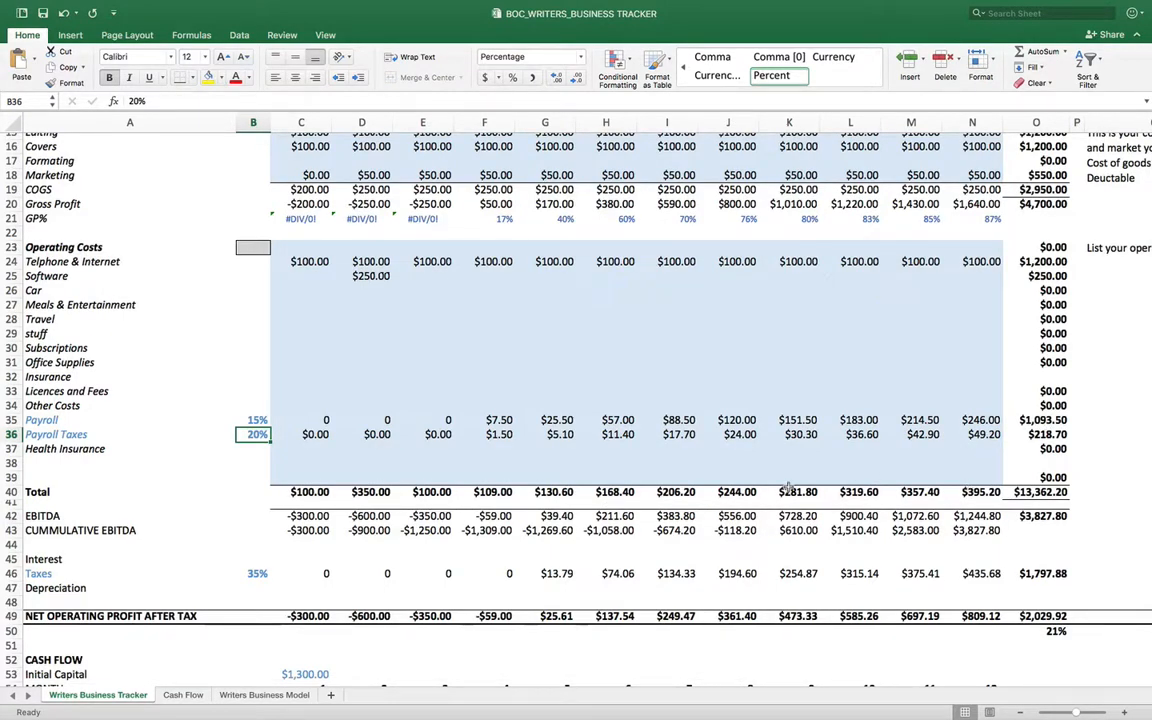
scroll(600, 480, down, 3)
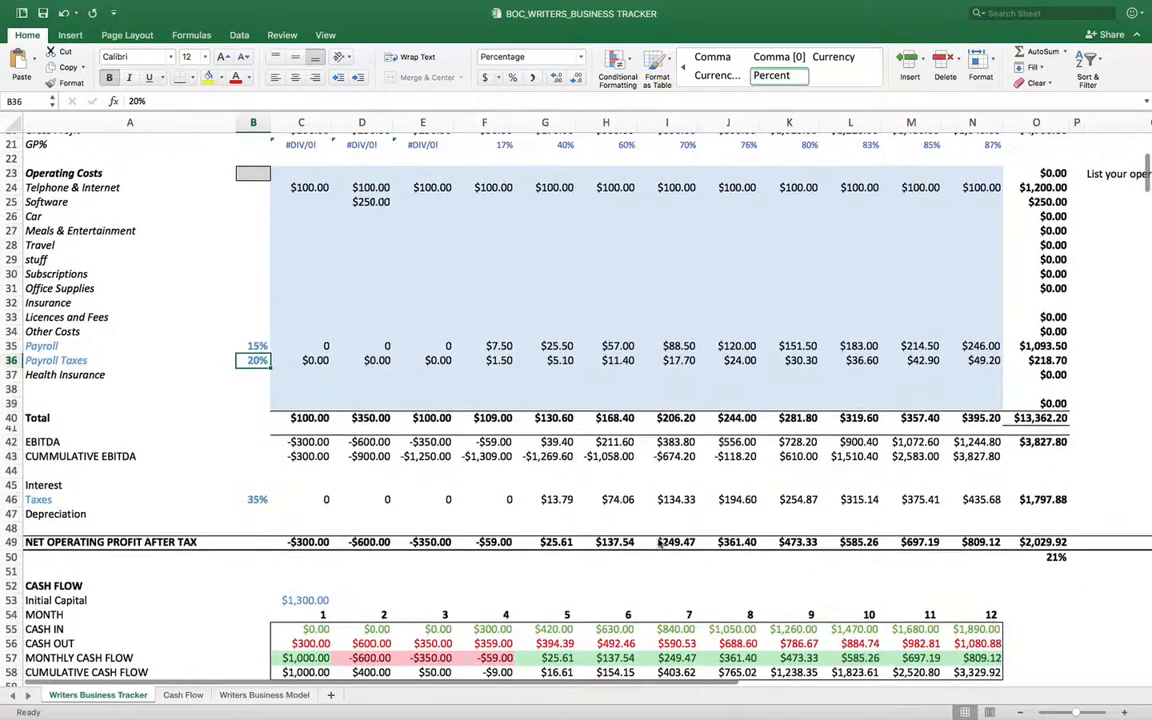
scroll(286, 500, up, 1)
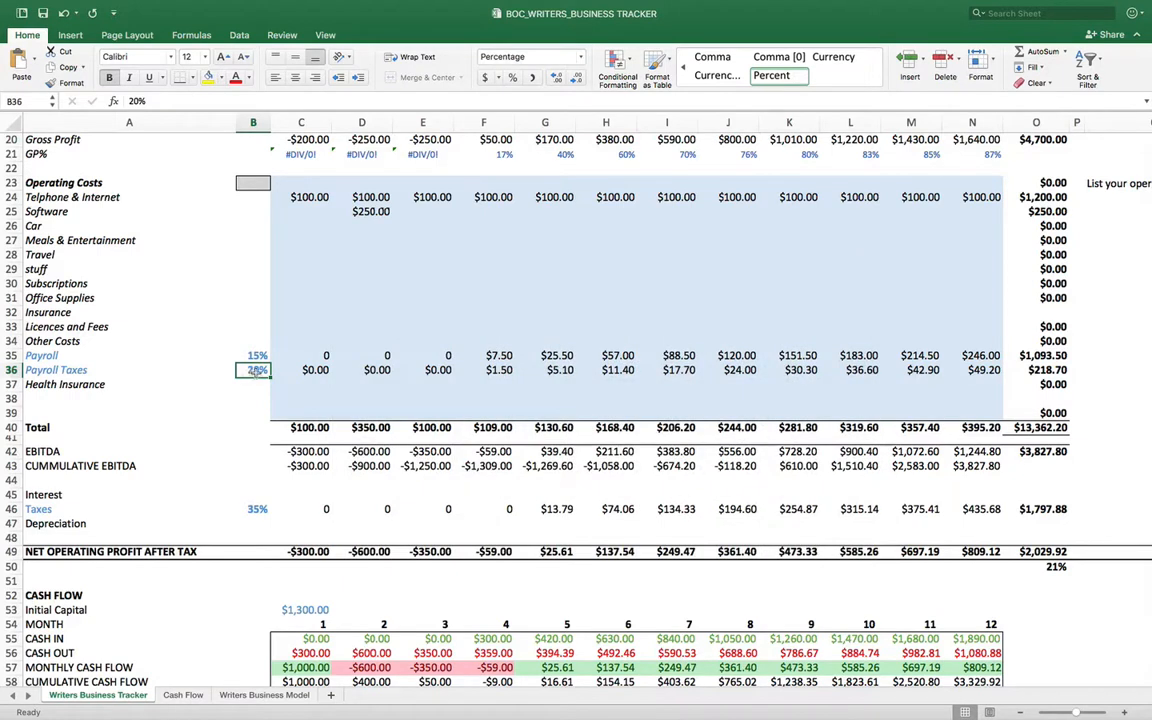
- Set the Taxes percentage below the EBITDA rows to 25%
click(253, 509)
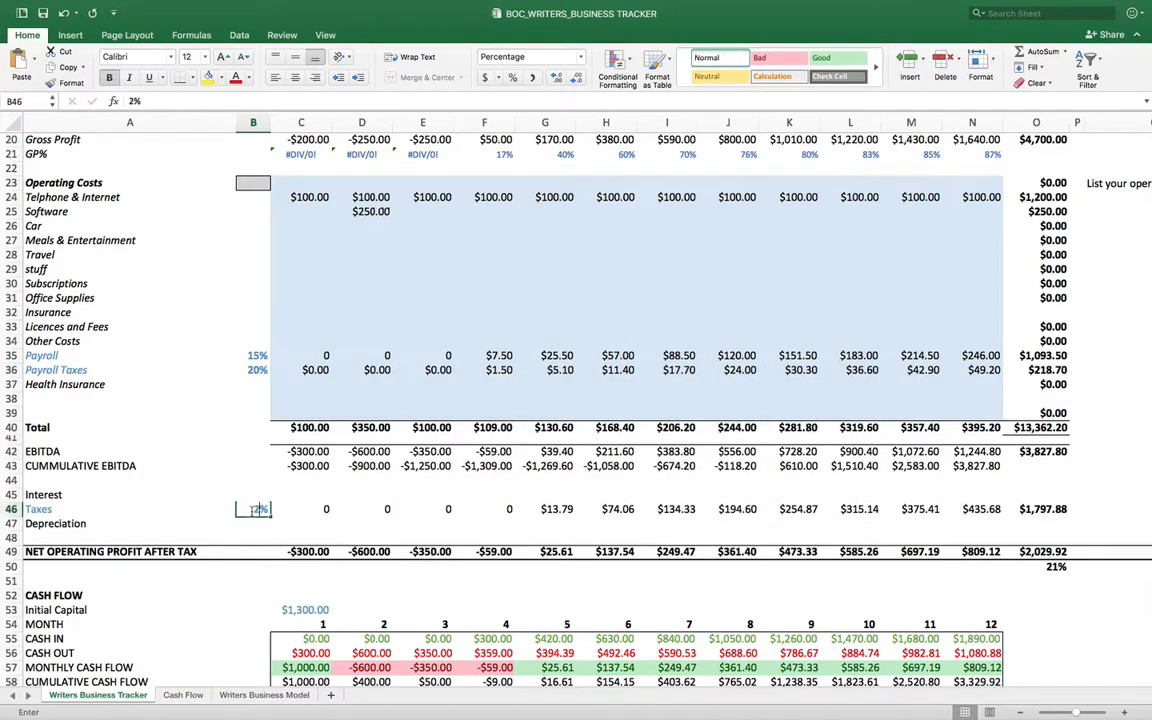
text(25)
key(Return)
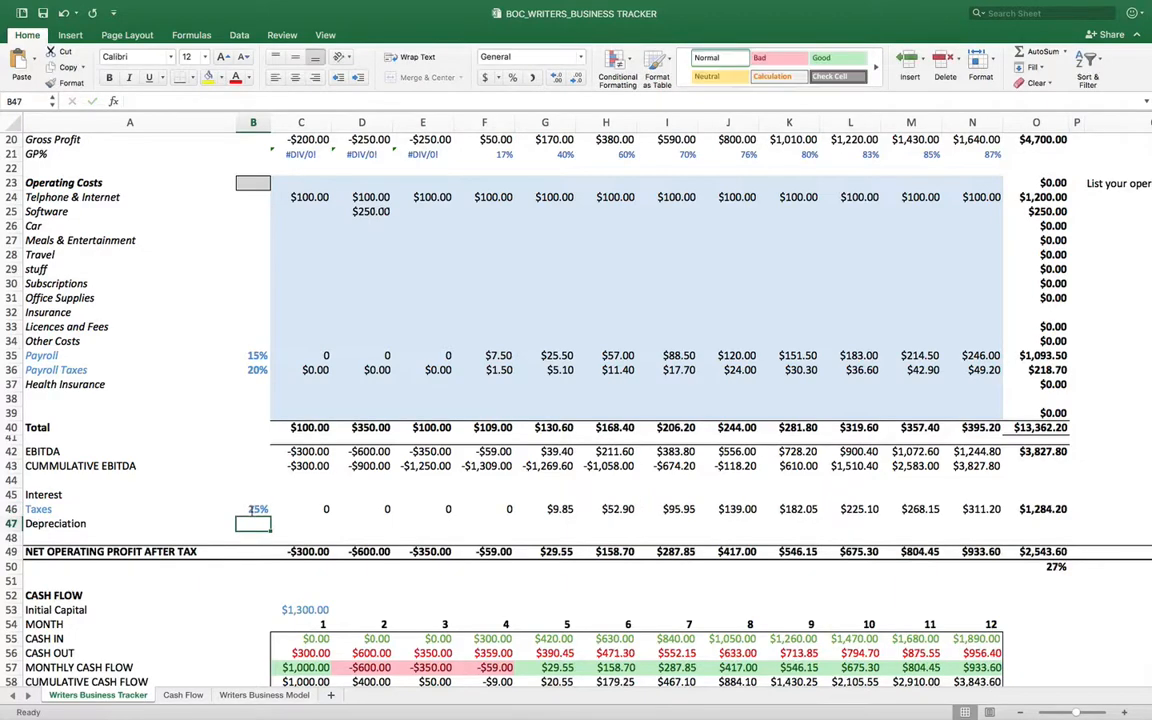
click(366, 581)
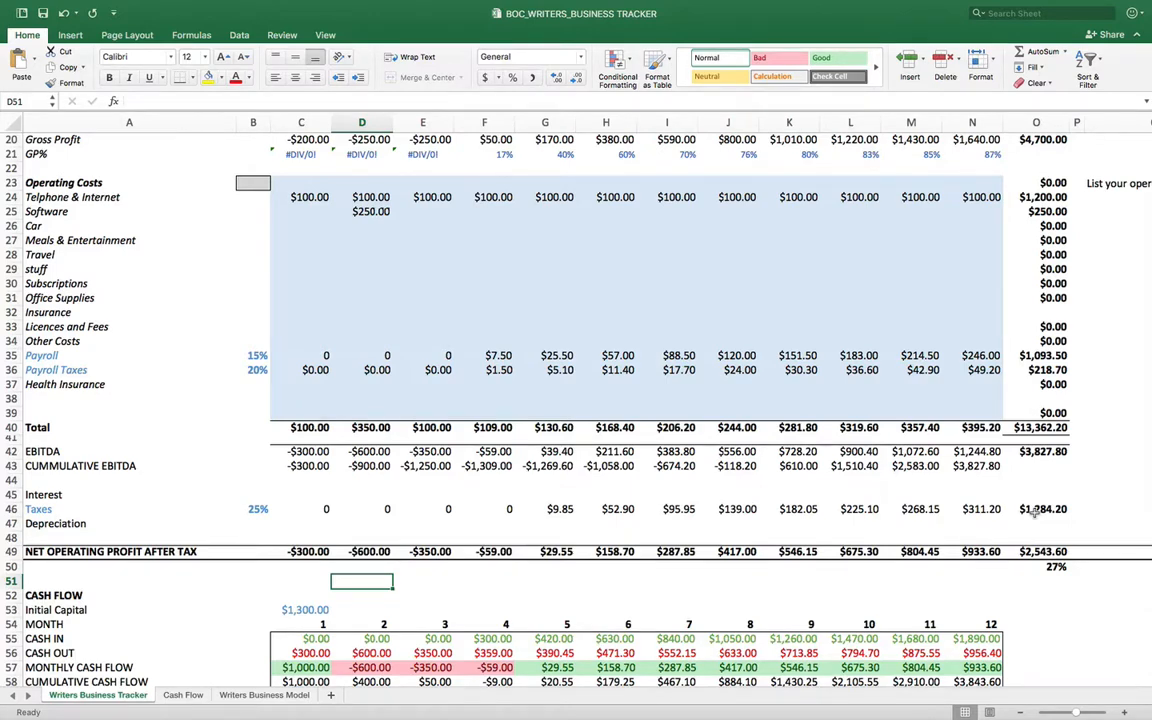
- Review the net operating profit after tax, cash flow and return on investment sections against the income and cost rows
scroll(1036, 511, down, 4)
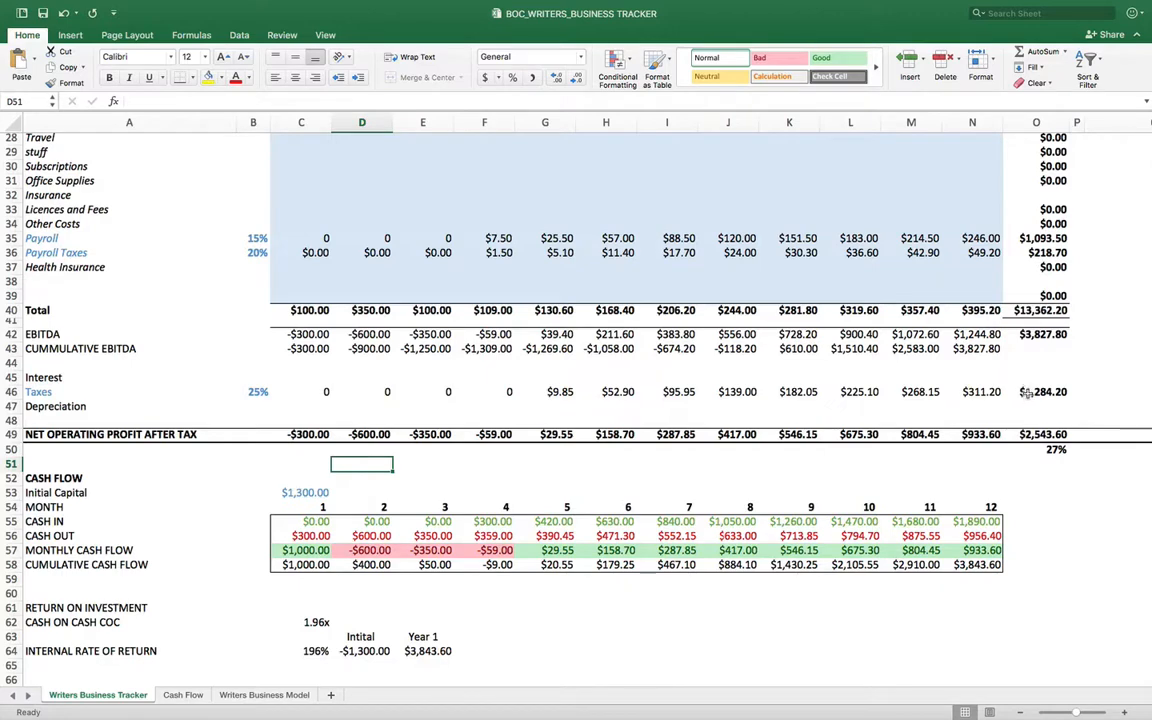
scroll(1005, 420, down, 2)
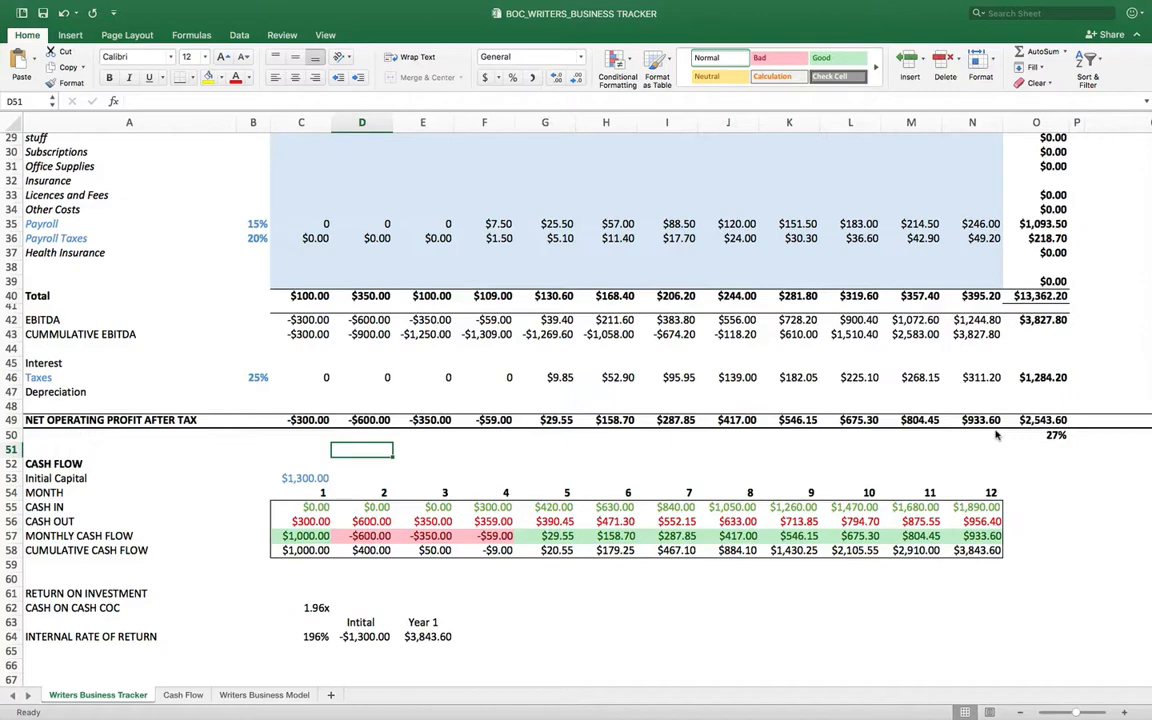
scroll(996, 435, down, 5)
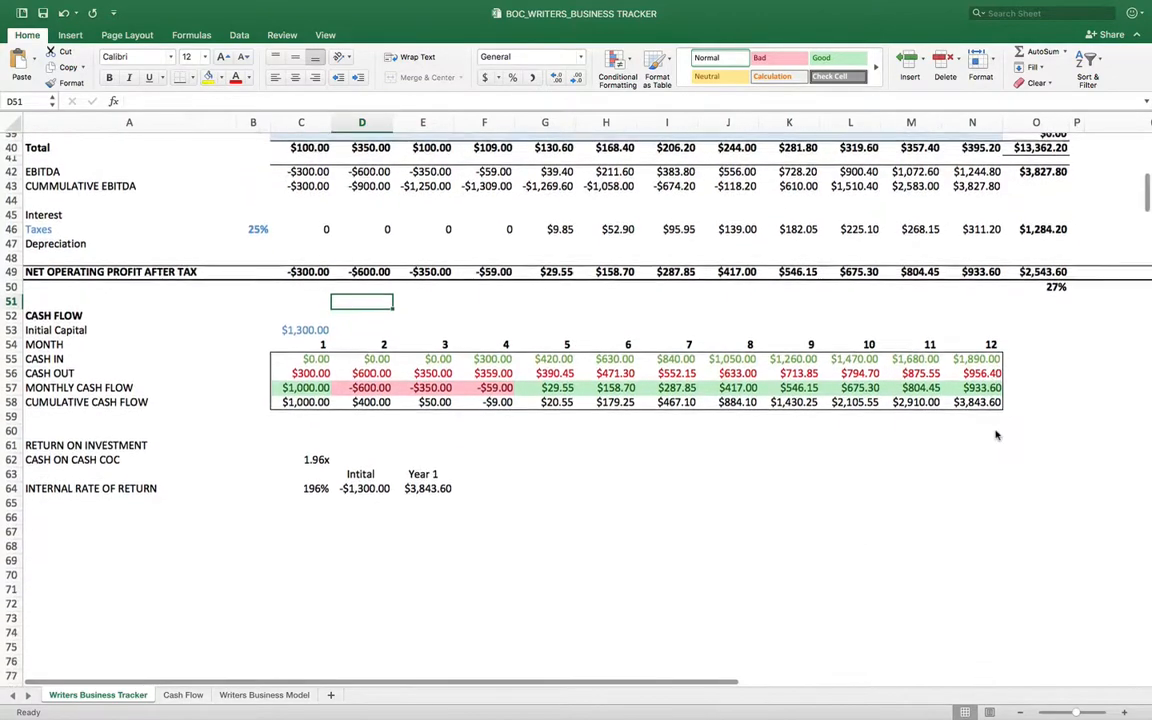
scroll(996, 435, up, 5)
scroll(996, 435, down, 1)
scroll(996, 435, up, 4)
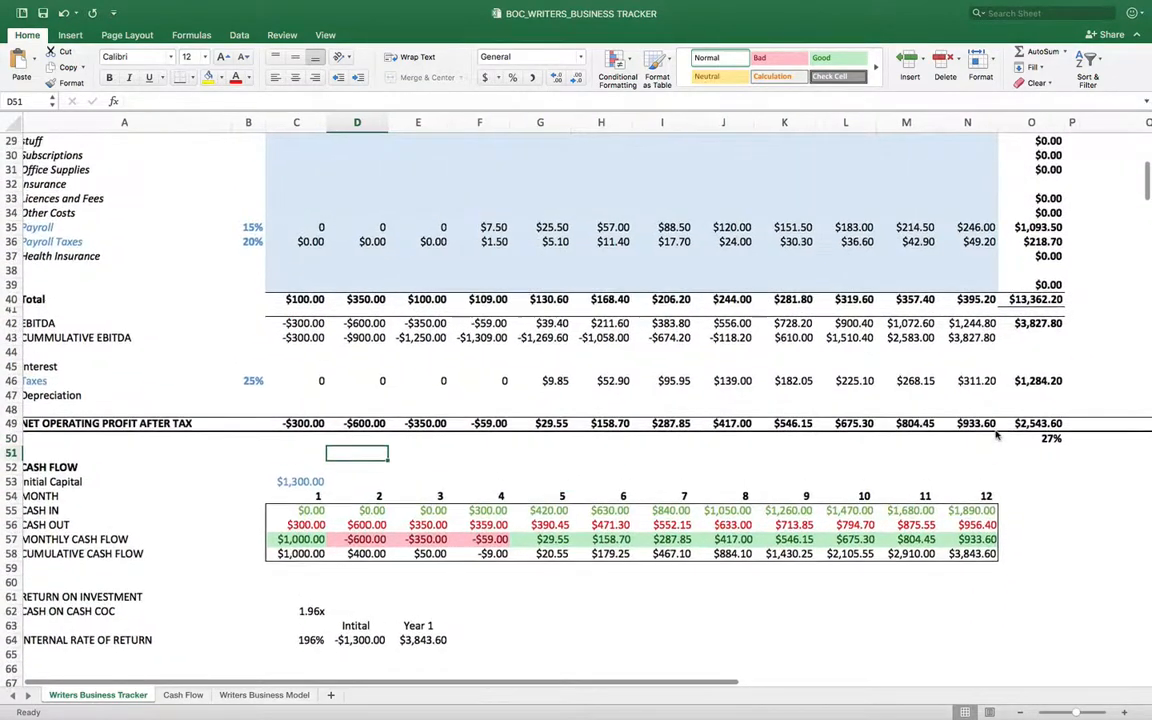
scroll(996, 435, down, 3)
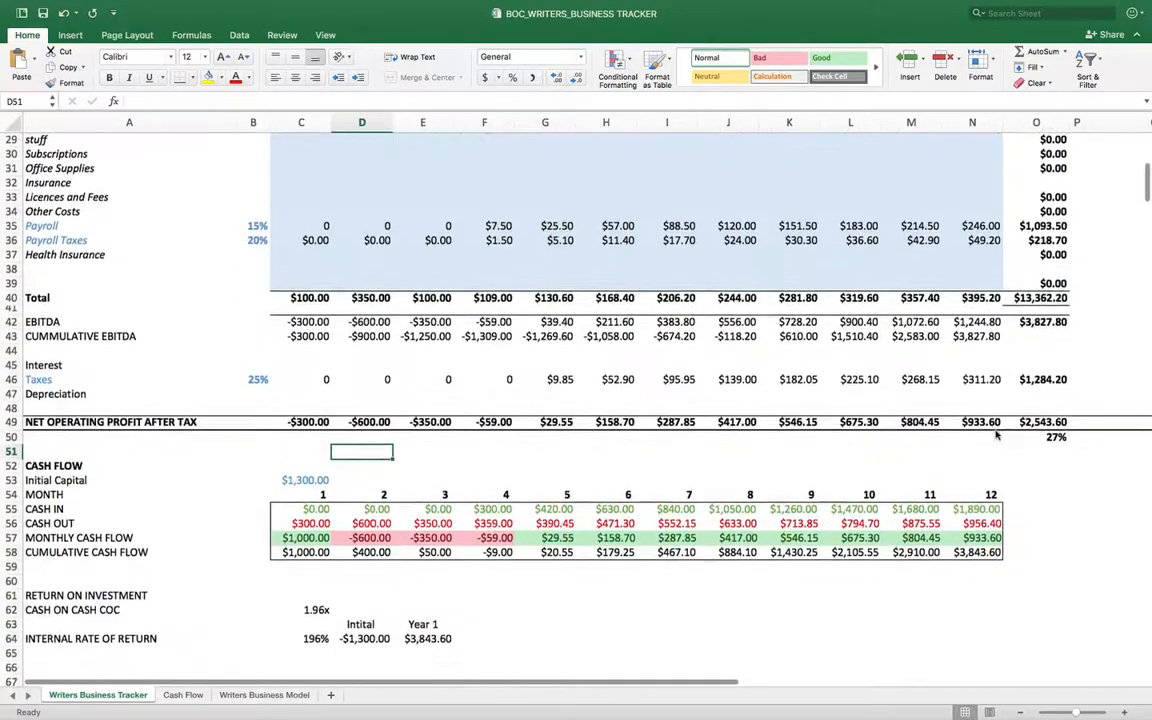
scroll(996, 435, up, 3)
scroll(996, 435, up, 10)
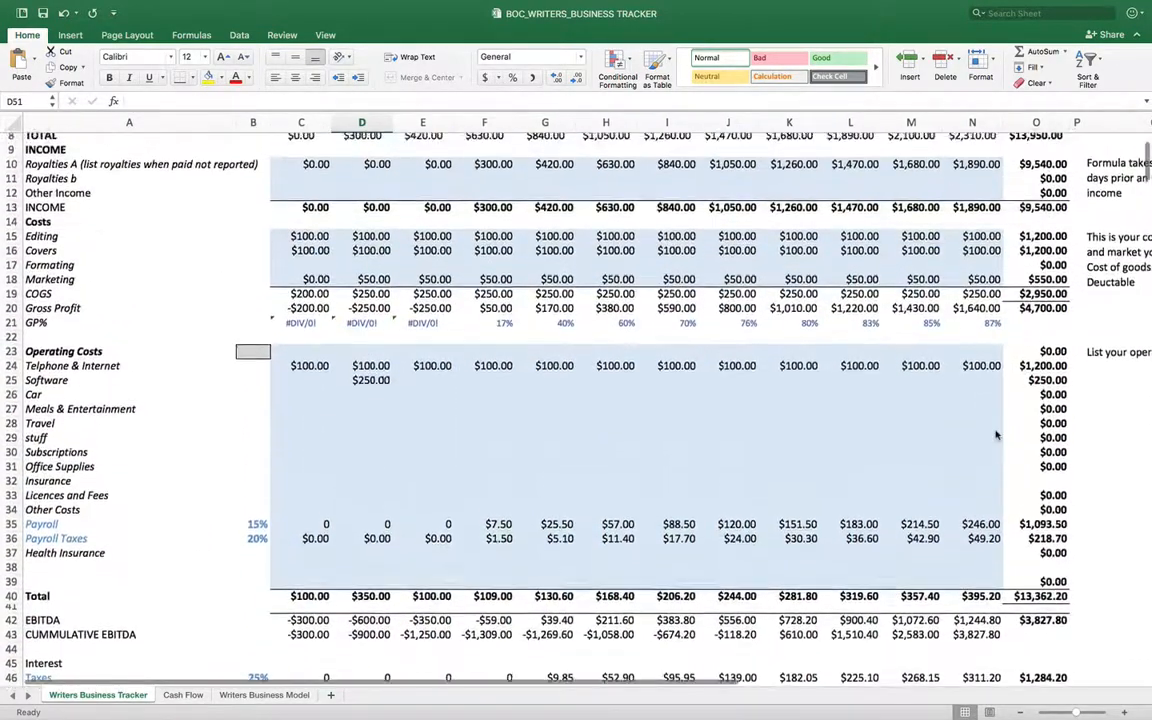
scroll(996, 432, down, 15)
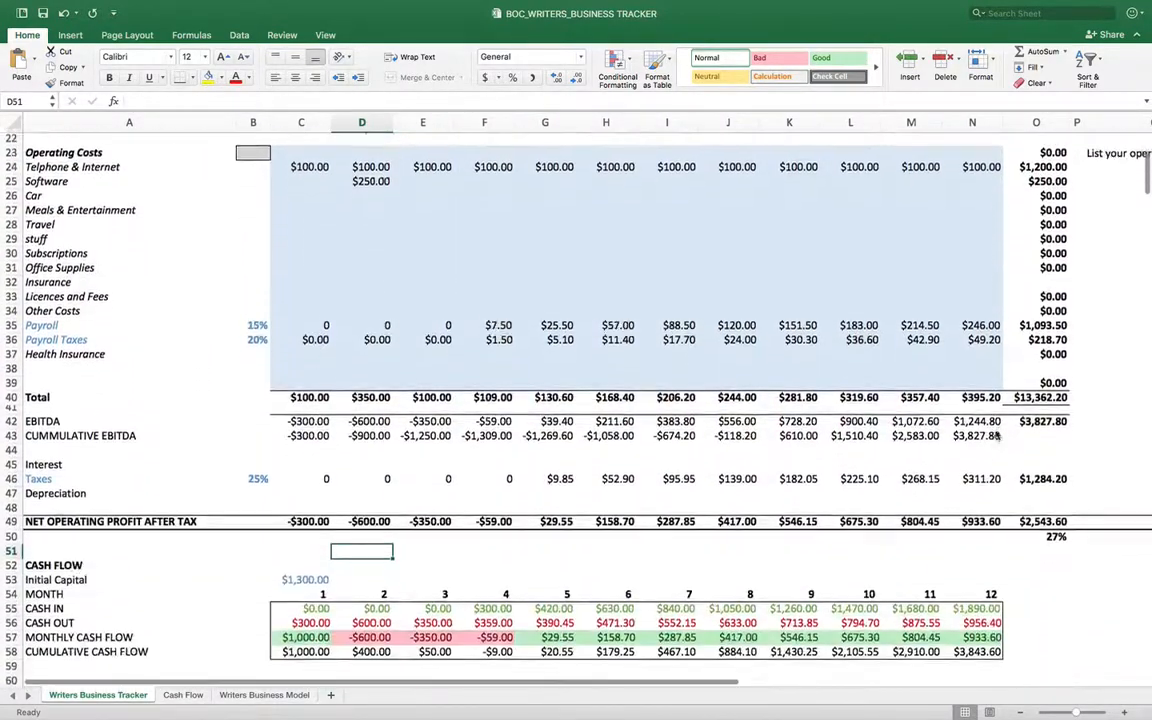